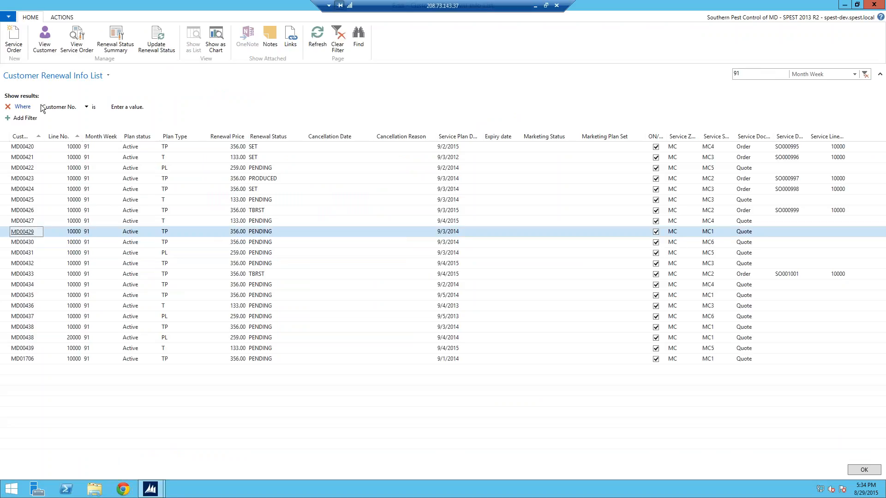
# Step: Create a service order for the selected plan line and add a new service item from the Service Plan Renewal template
pyautogui.click(16, 44)
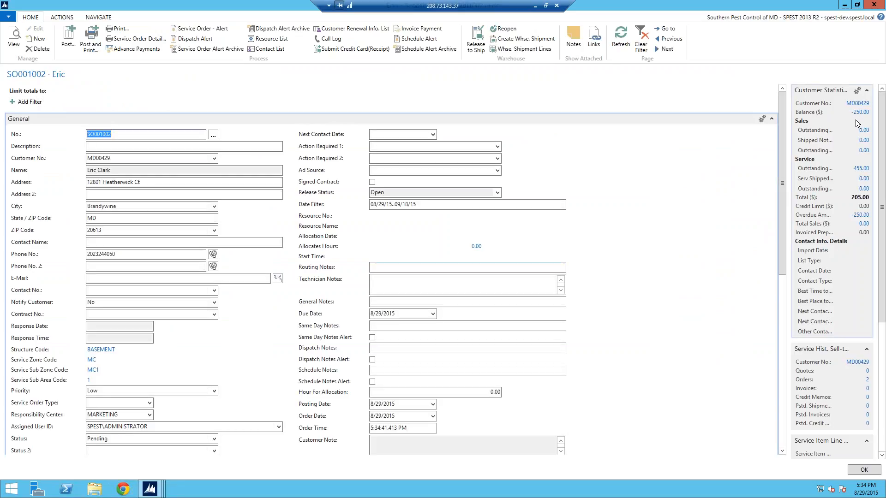
pyautogui.moveTo(782, 136); pyautogui.dragTo(776, 193)
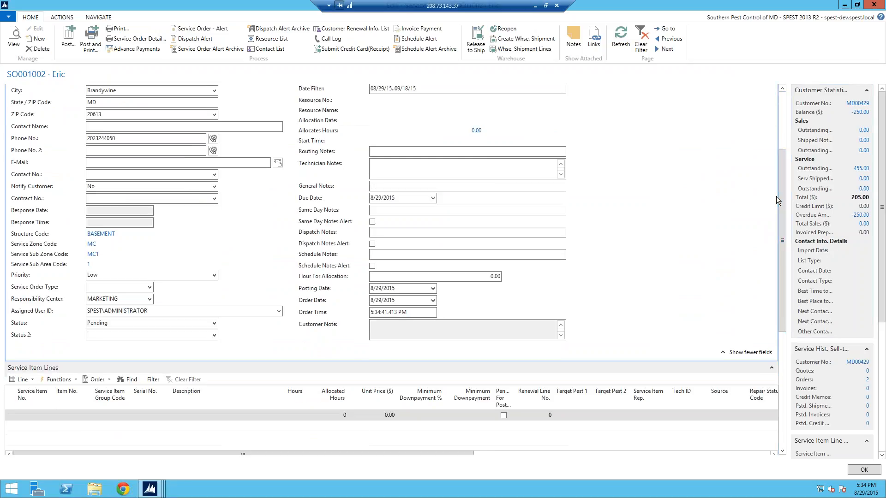
pyautogui.click(23, 381)
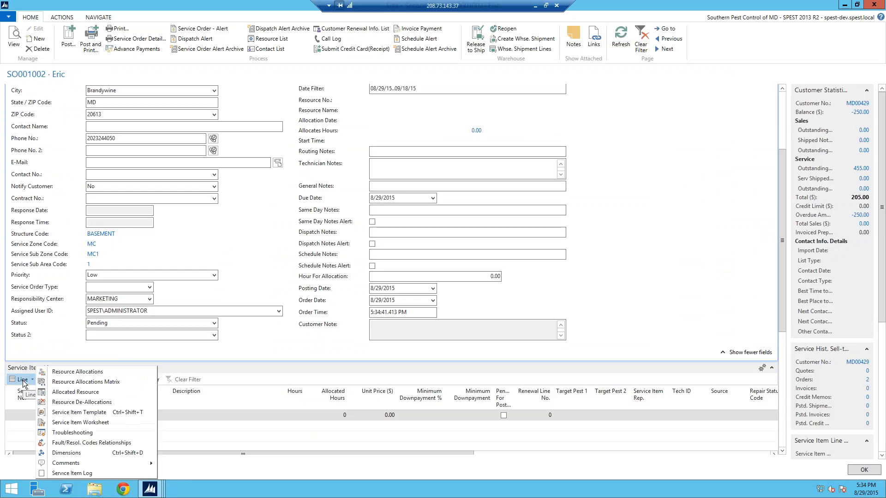
pyautogui.click(57, 412)
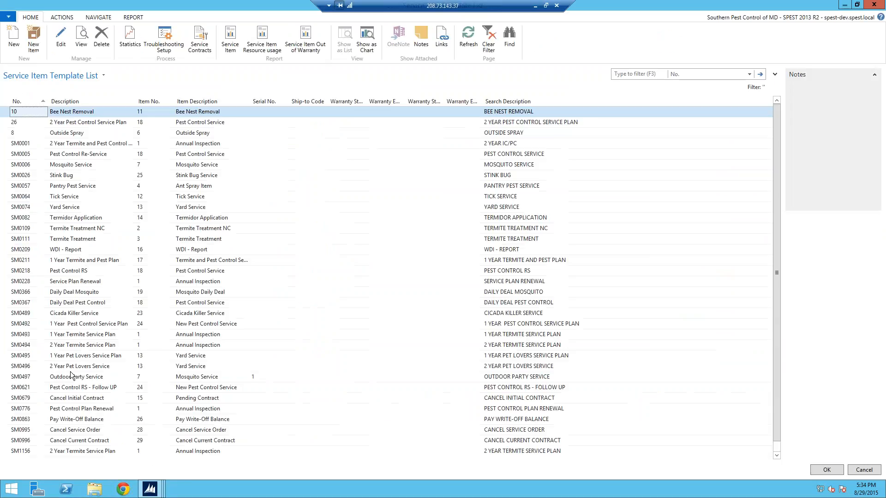
pyautogui.click(27, 284)
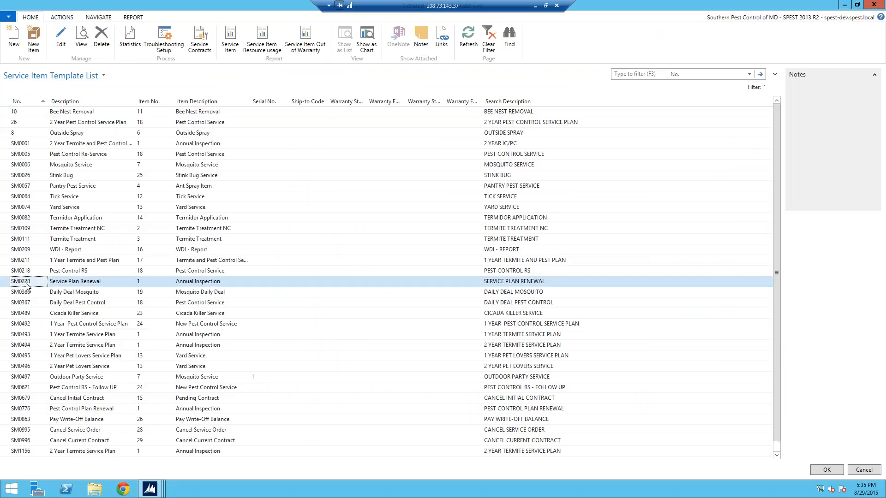
pyautogui.click(826, 470)
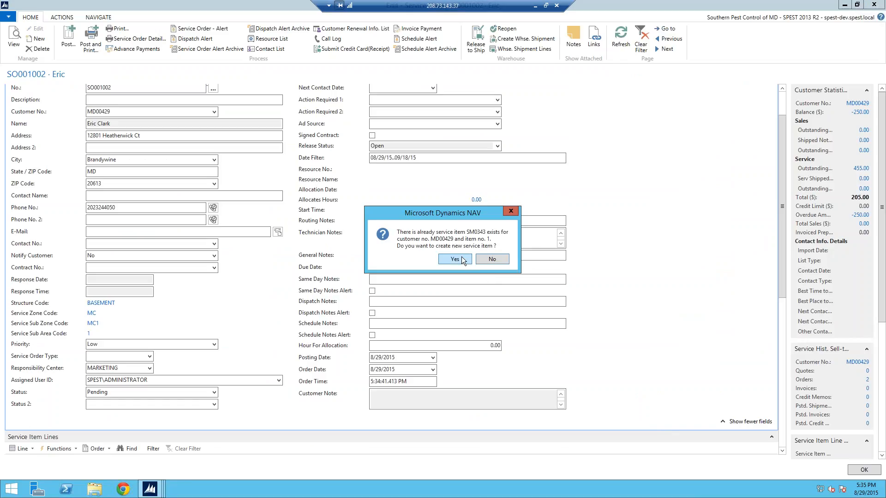
pyautogui.click(462, 258)
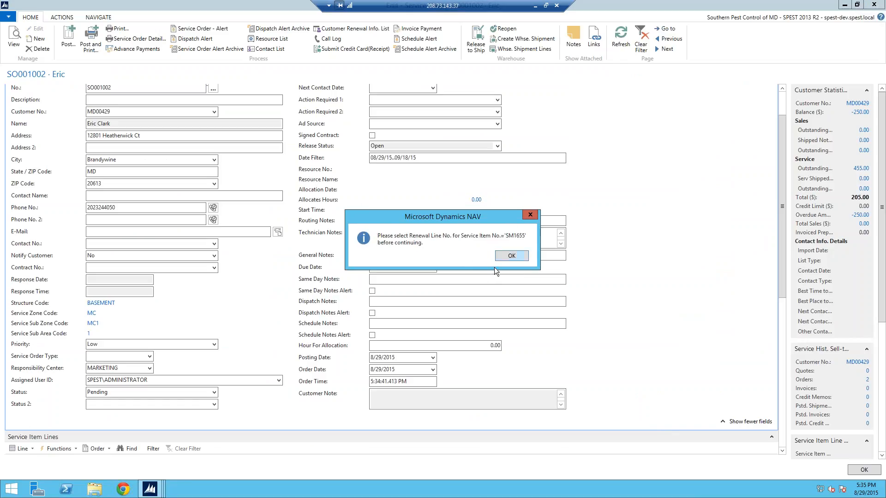
pyautogui.click(510, 257)
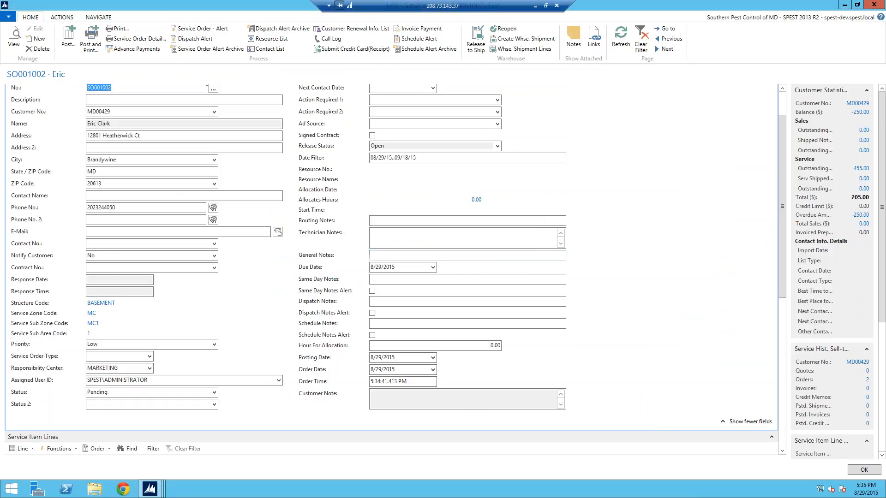
# Step: Set the Renewal Line No. of the Service Plan Renewal line to 10000, choosing the customer's active TP plan
pyautogui.moveTo(786, 276); pyautogui.dragTo(791, 335)
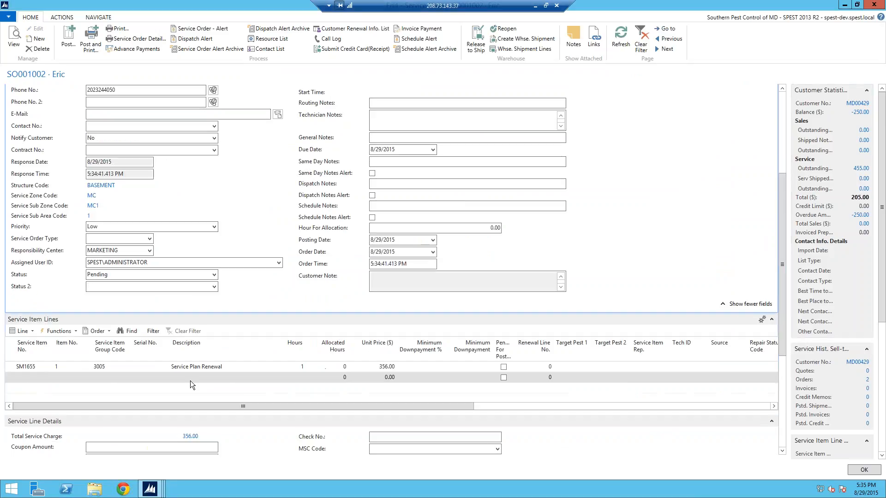
pyautogui.click(40, 370)
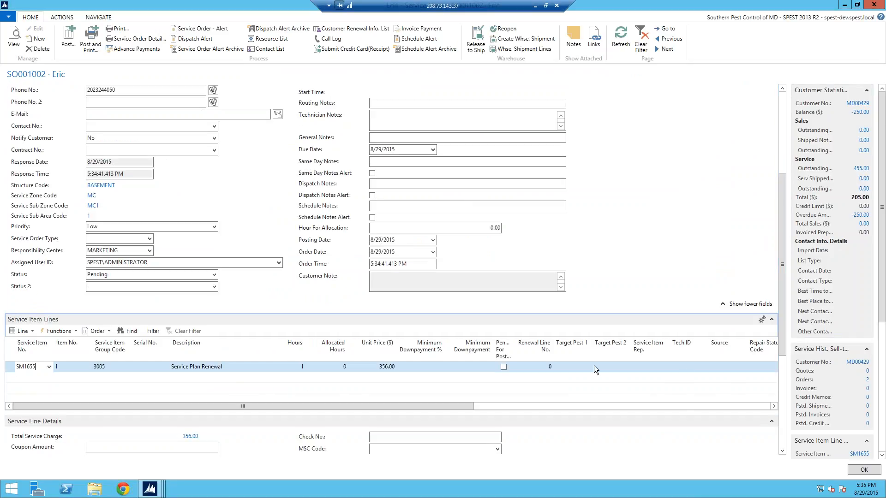
pyautogui.click(540, 367)
pyautogui.click(548, 366)
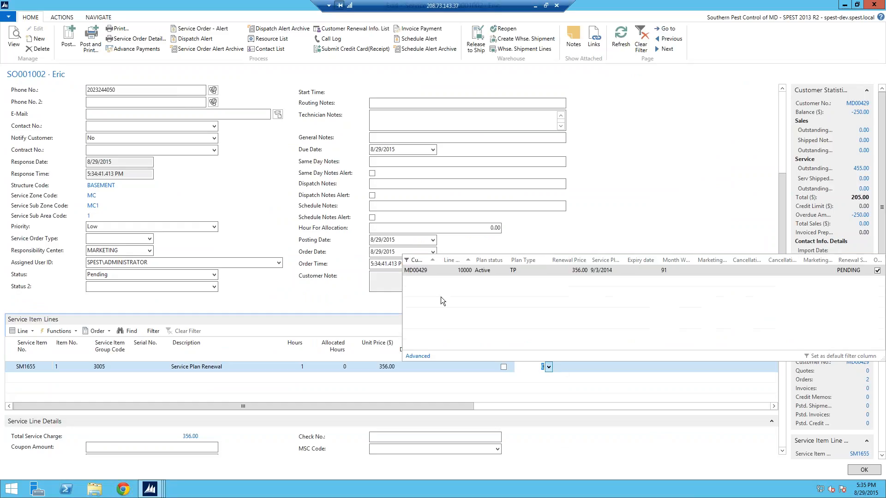
pyautogui.click(424, 271)
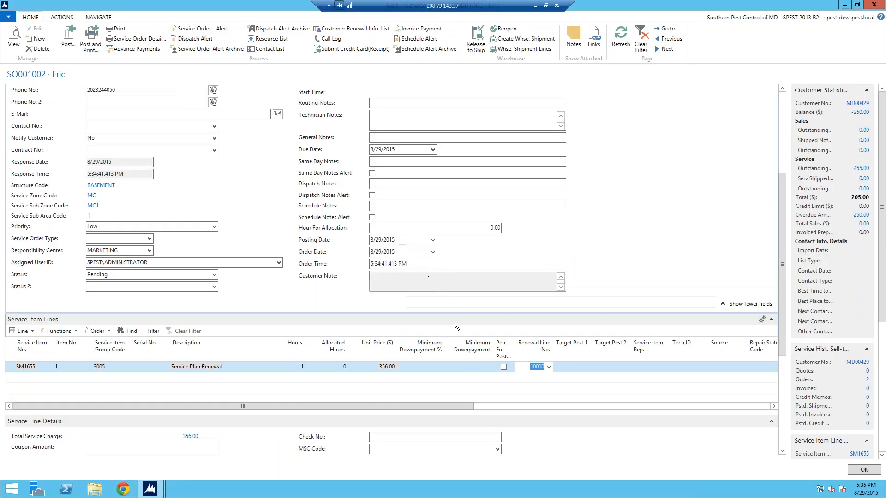
pyautogui.click(407, 378)
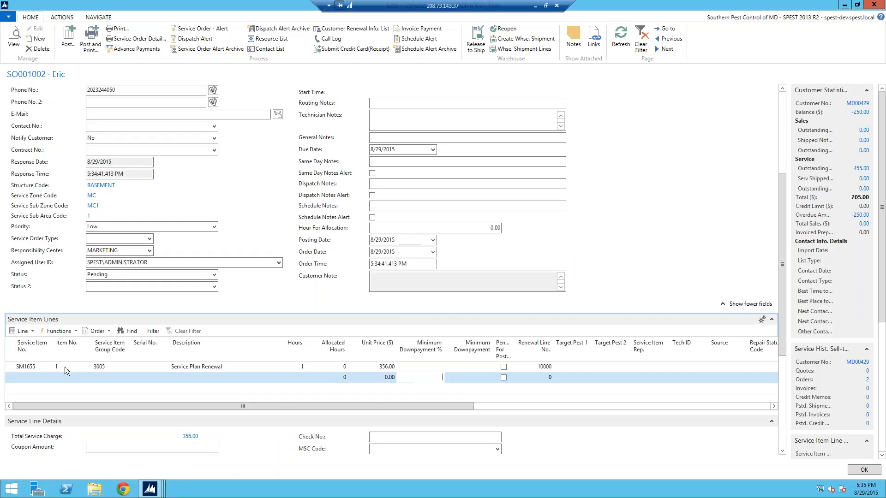
# Step: Open the resource allocations for the Service Plan Renewal line and auto-allocate resource 6's 3:00 PM slot on 8/31/2015
pyautogui.click(40, 364)
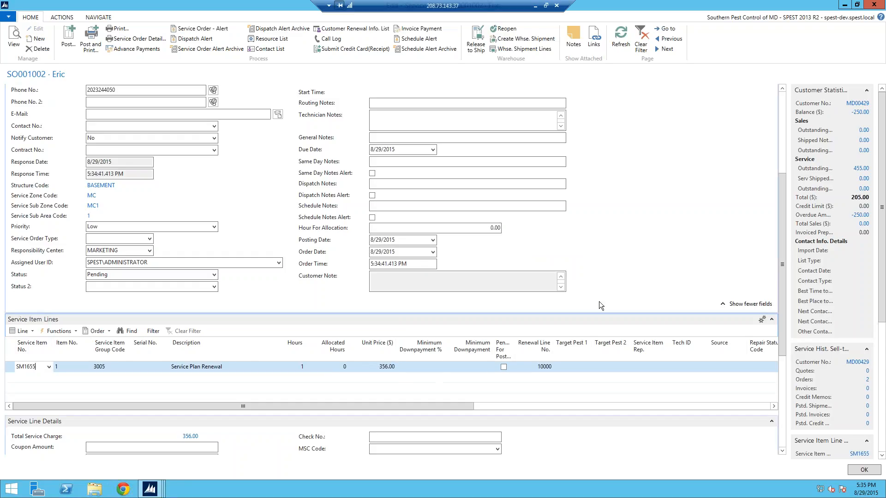
pyautogui.click(29, 331)
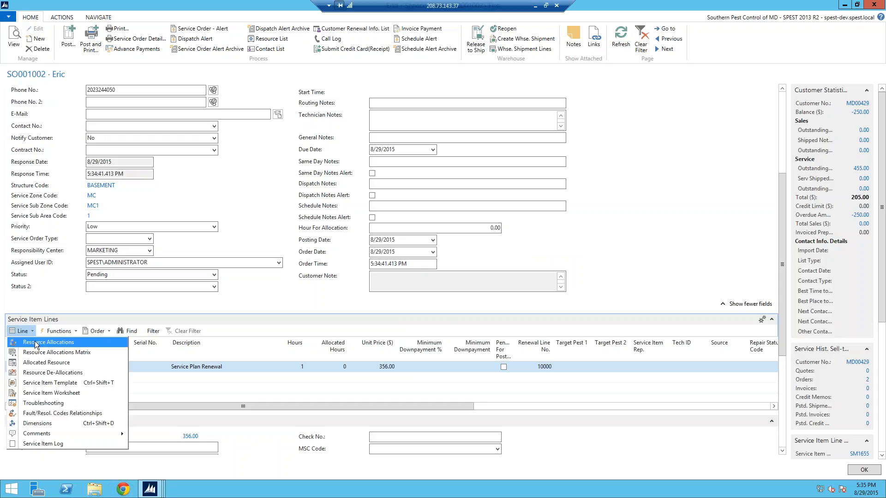
pyautogui.click(36, 343)
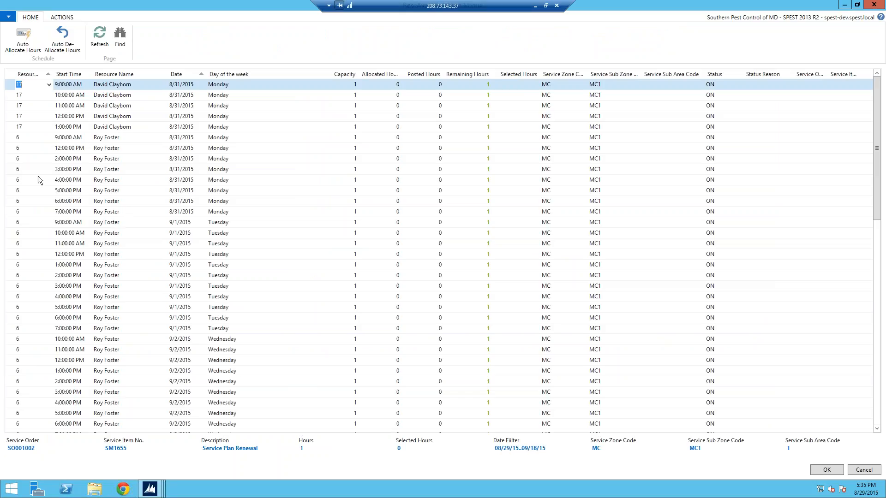
pyautogui.click(11, 170)
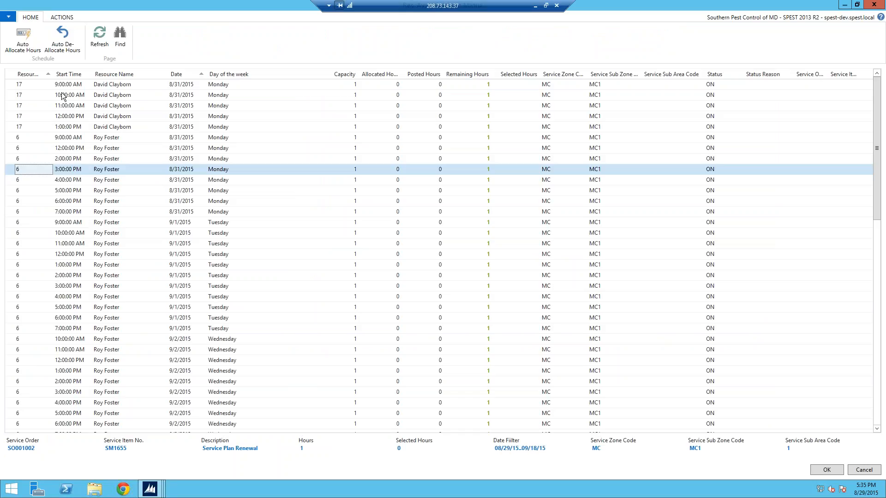
pyautogui.click(23, 40)
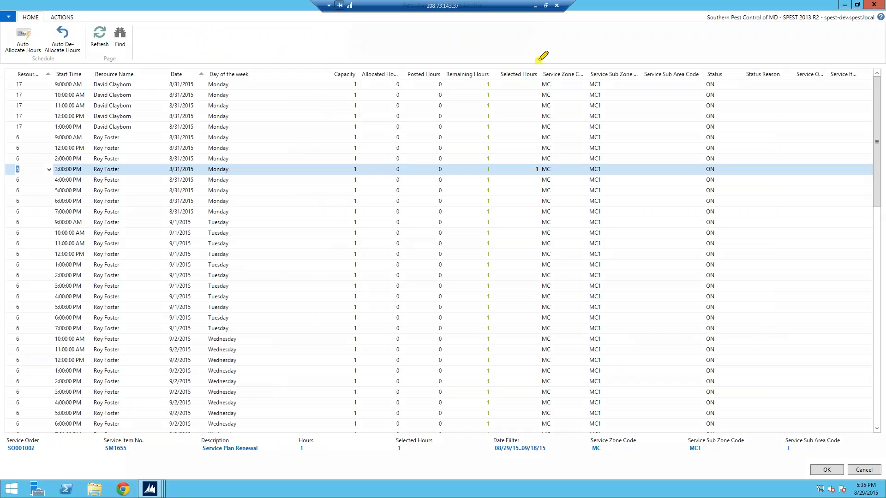
pyautogui.moveTo(543, 58)
pyautogui.mouseDown()
pyautogui.moveTo(495, 75)
pyautogui.moveTo(506, 180)
pyautogui.moveTo(571, 108)
pyautogui.moveTo(543, 49)
pyautogui.mouseUp()
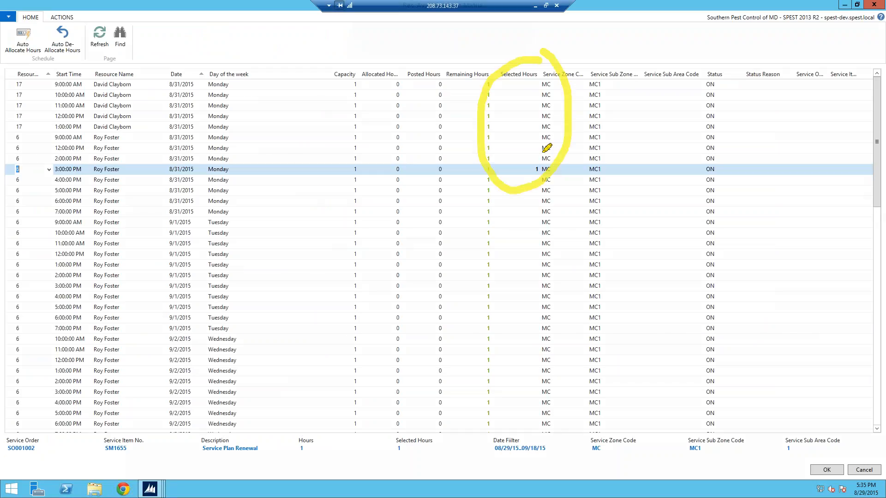
pyautogui.moveTo(534, 159); pyautogui.dragTo(544, 159)
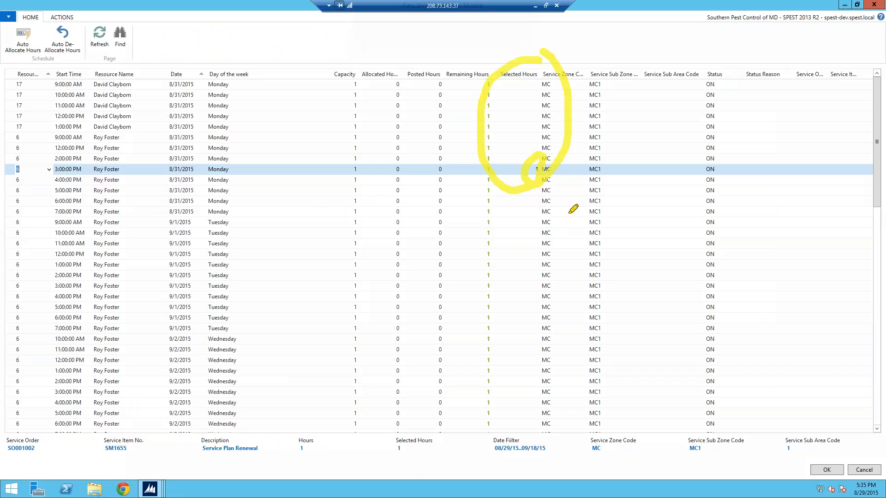
pyautogui.rightClick(548, 177)
pyautogui.click(566, 222)
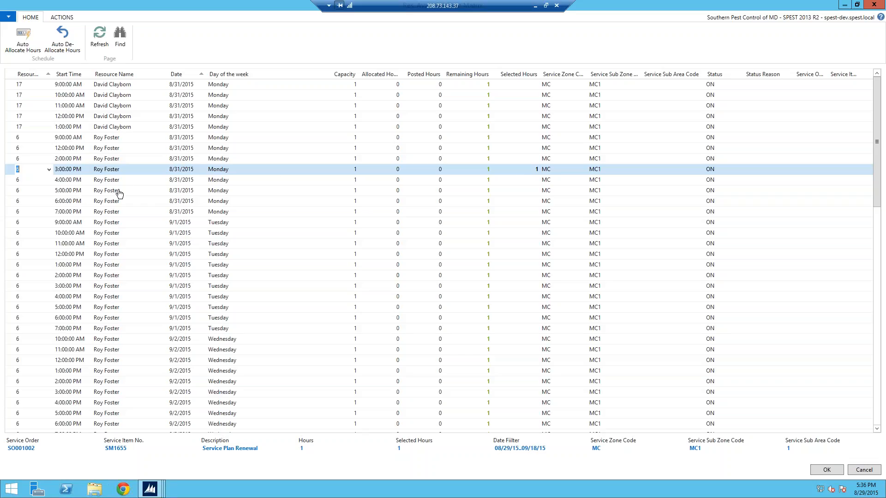
# Step: Auto-de-allocate the selected hour from resource 6's 3:00 PM slot on 8/31/2015
pyautogui.click(537, 179)
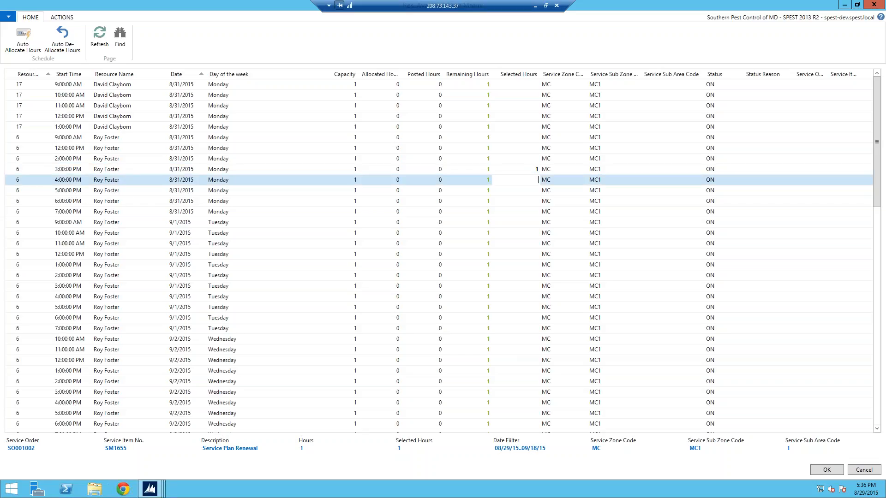
pyautogui.click(533, 169)
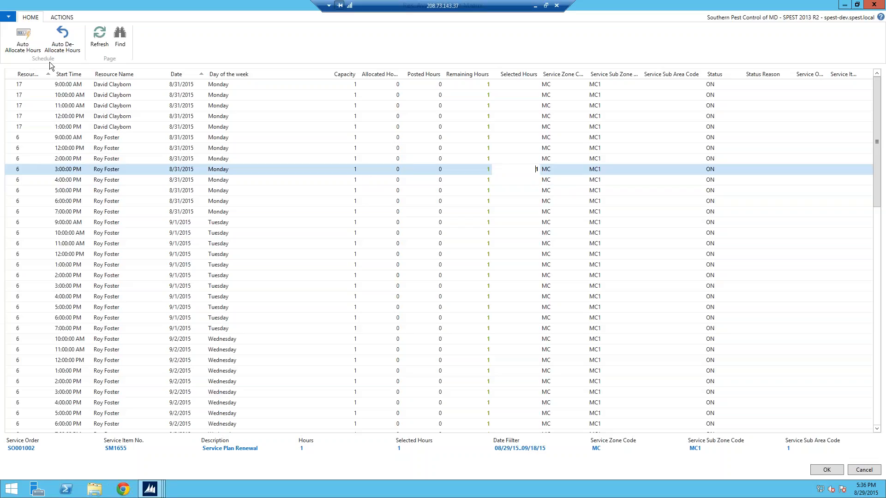
pyautogui.click(62, 39)
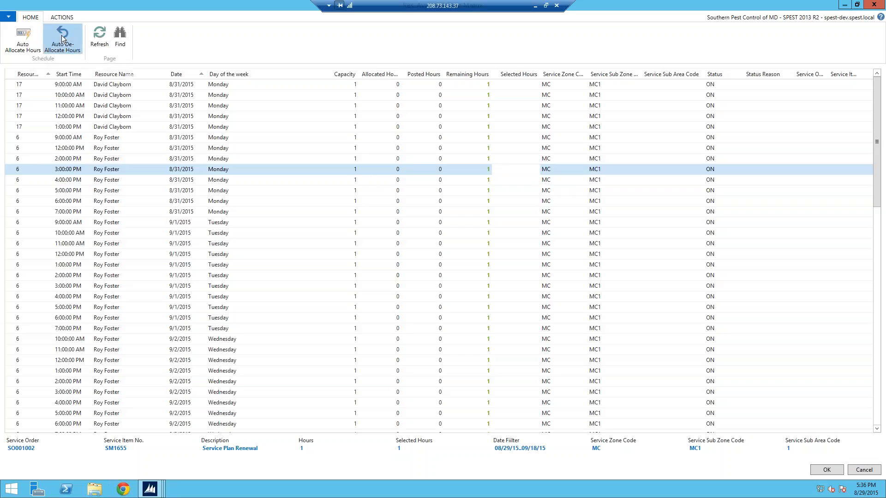
# Step: Auto-allocate resource 6's 5:00 PM slot on 8/31/2015, confirm the allocation, and refresh the order to review its allocation fields
pyautogui.click(488, 191)
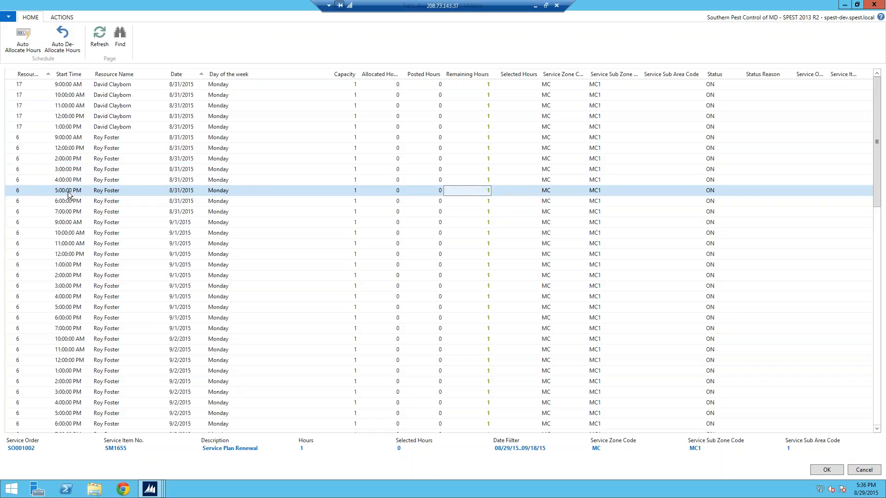
pyautogui.click(27, 43)
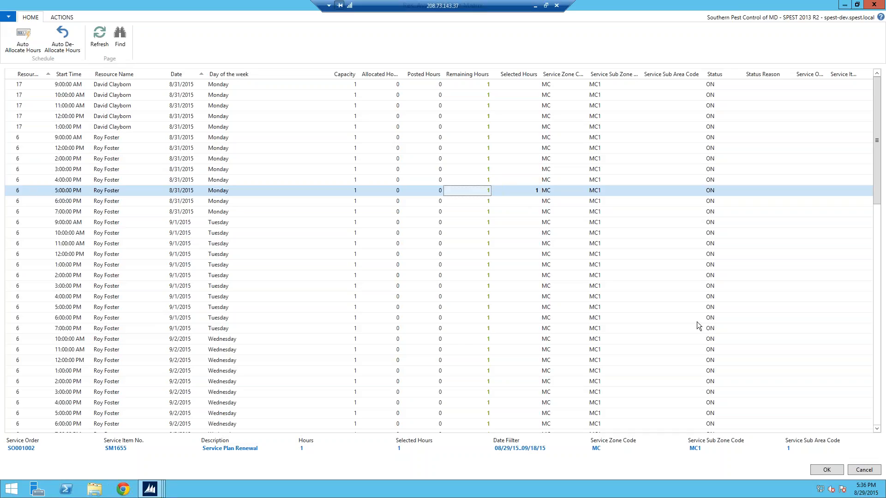
pyautogui.click(827, 469)
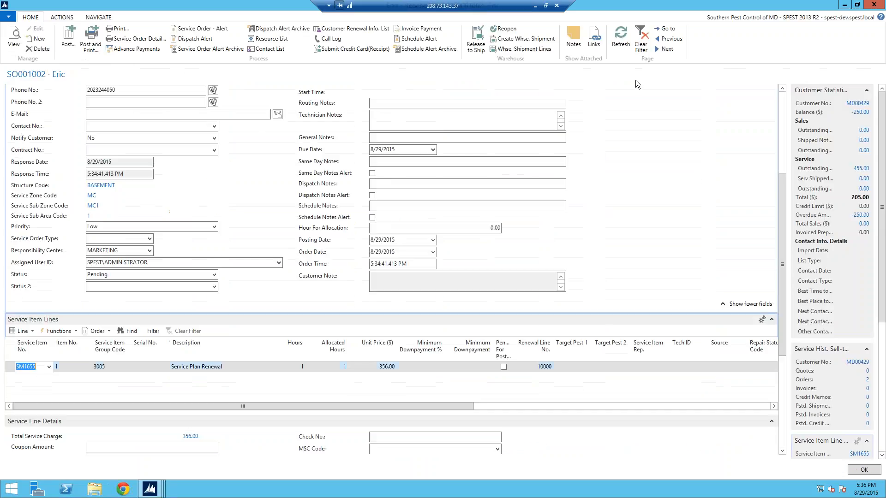
pyautogui.click(619, 36)
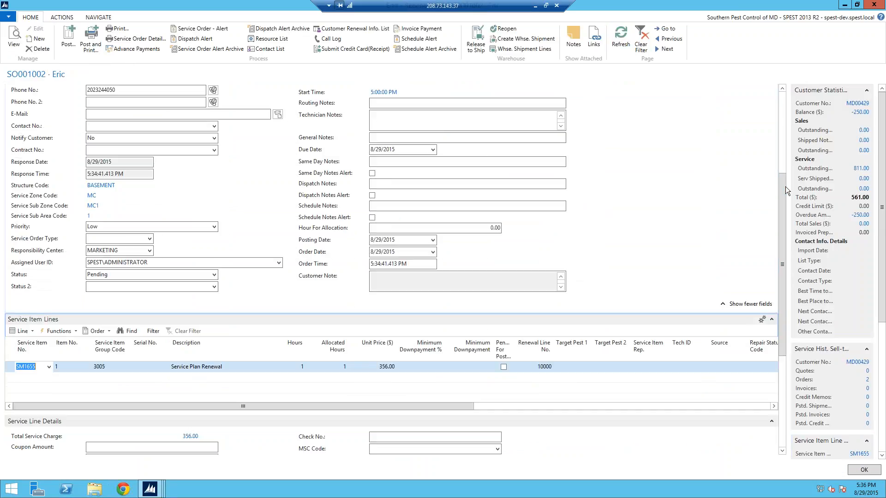
pyautogui.moveTo(782, 184); pyautogui.dragTo(777, 145)
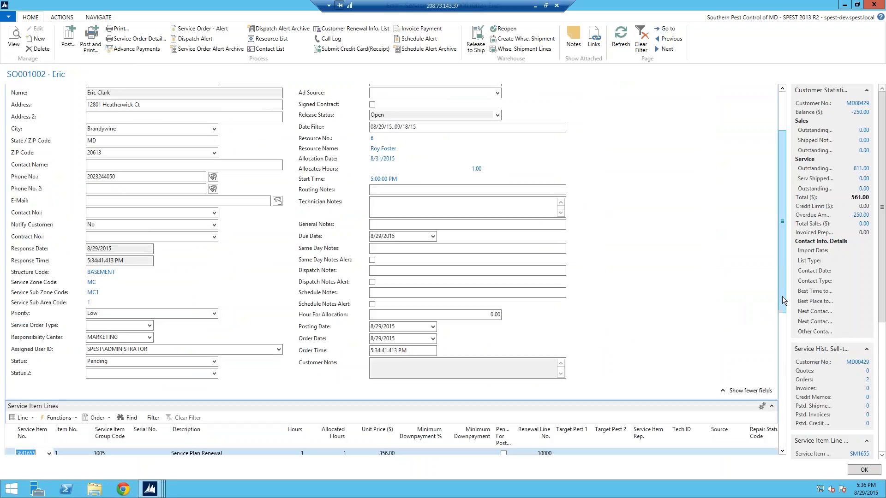
# Step: De-allocate the resource assigned to the Service Plan Renewal line and refresh the order to check its allocation fields
pyautogui.moveTo(785, 298); pyautogui.dragTo(784, 310)
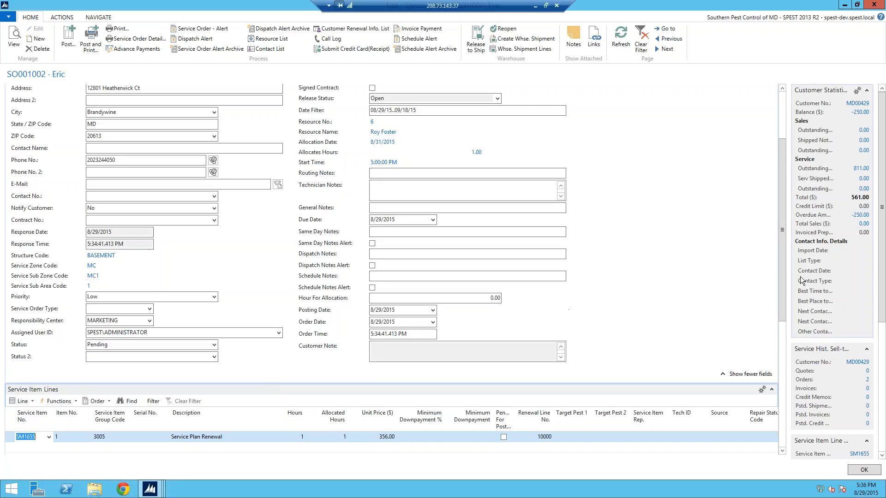
pyautogui.scroll(-2, 785, 311)
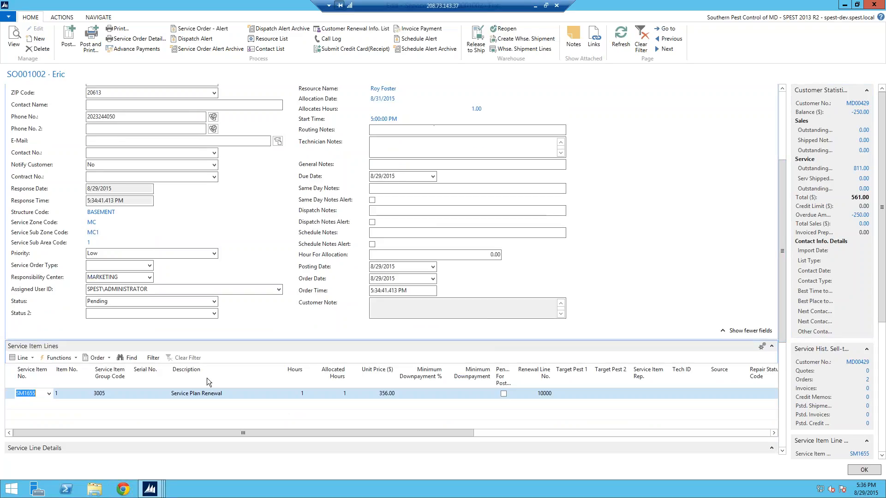
pyautogui.click(32, 359)
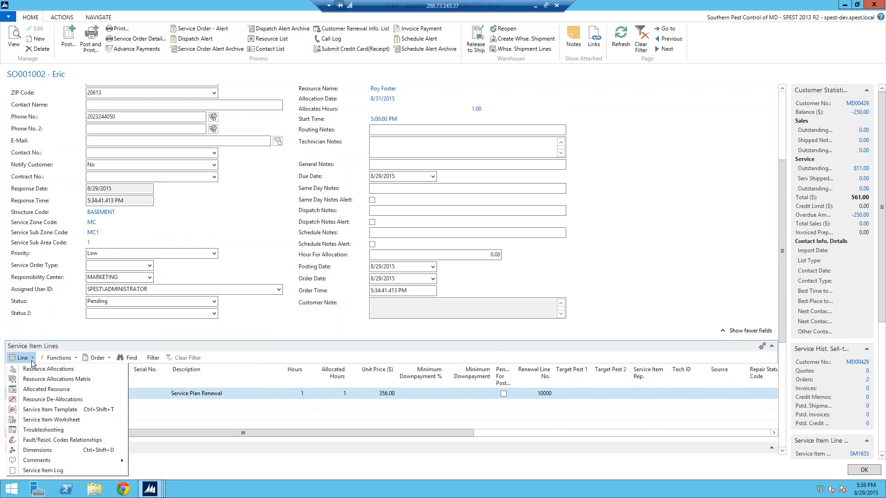
pyautogui.click(38, 400)
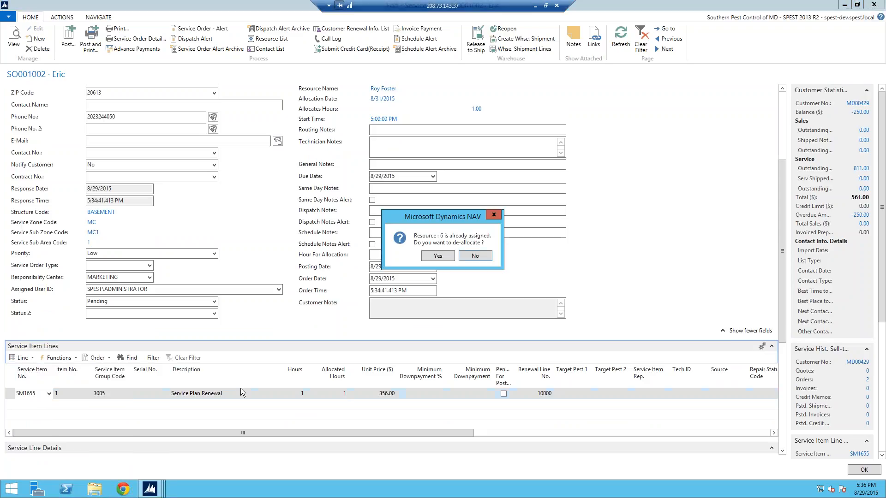
pyautogui.click(439, 256)
pyautogui.click(621, 40)
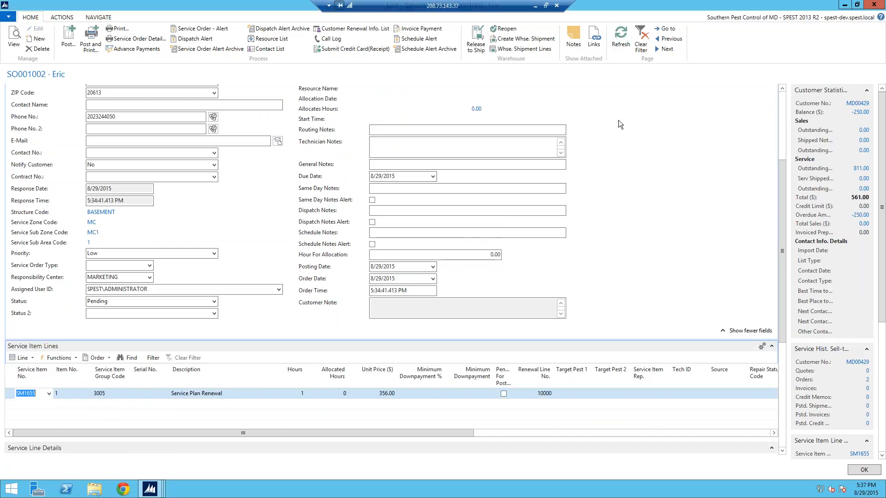
pyautogui.click(782, 90)
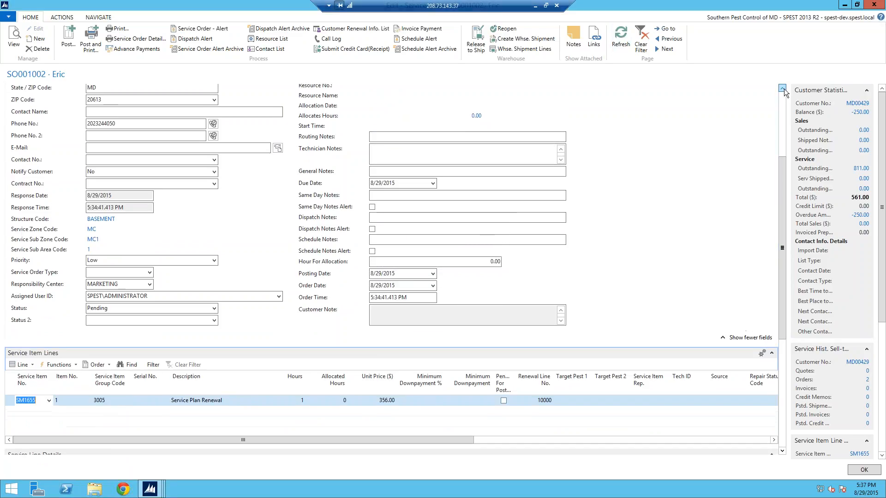
# Step: Auto-allocate resource 6's 5:00 PM slot on 9/1/2015 to the Service Plan Renewal line, confirm it, and refresh the order
pyautogui.click(782, 90)
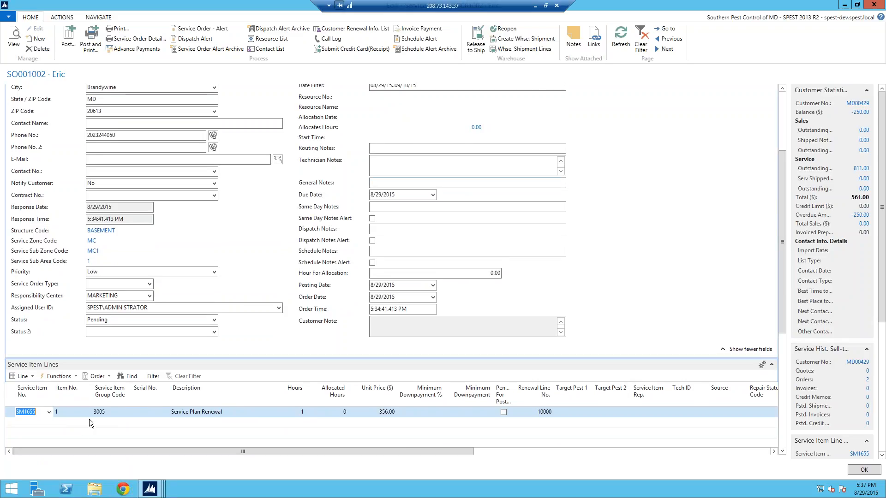
pyautogui.click(34, 380)
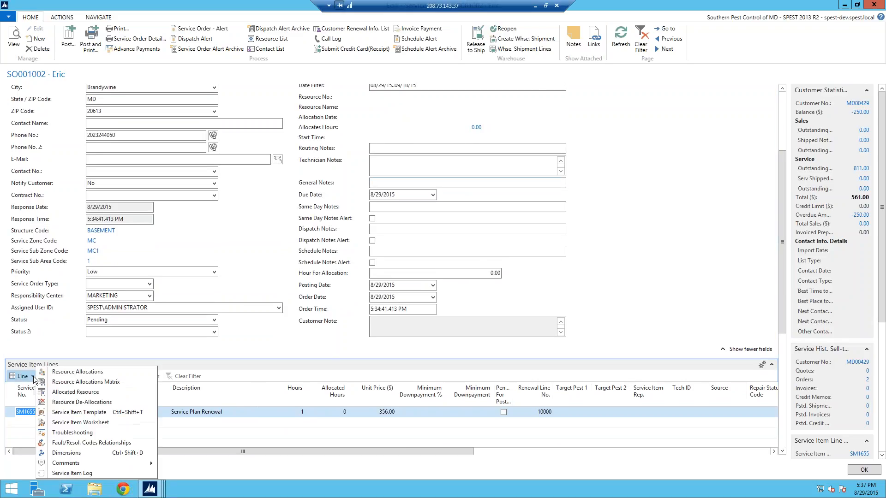
pyautogui.click(58, 372)
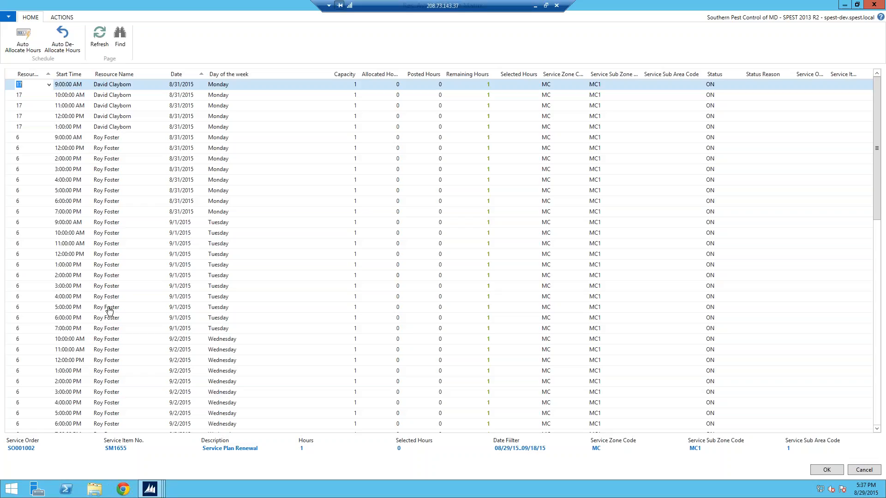
pyautogui.click(11, 310)
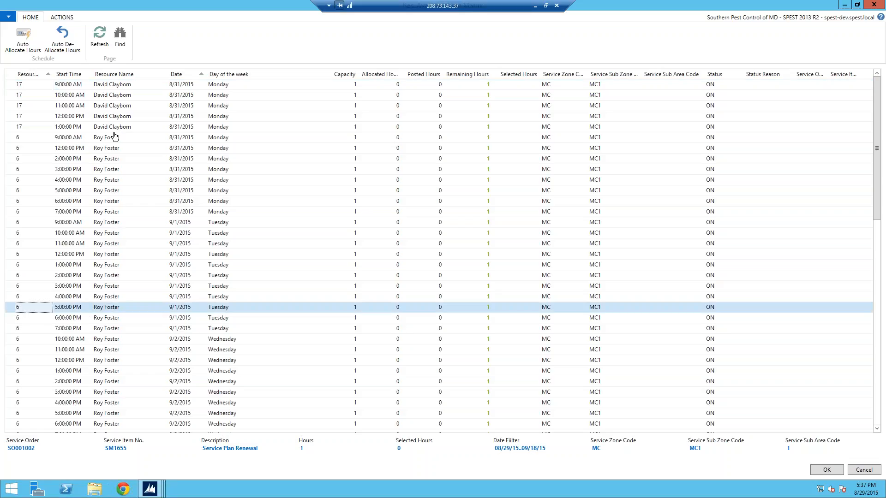
pyautogui.click(23, 37)
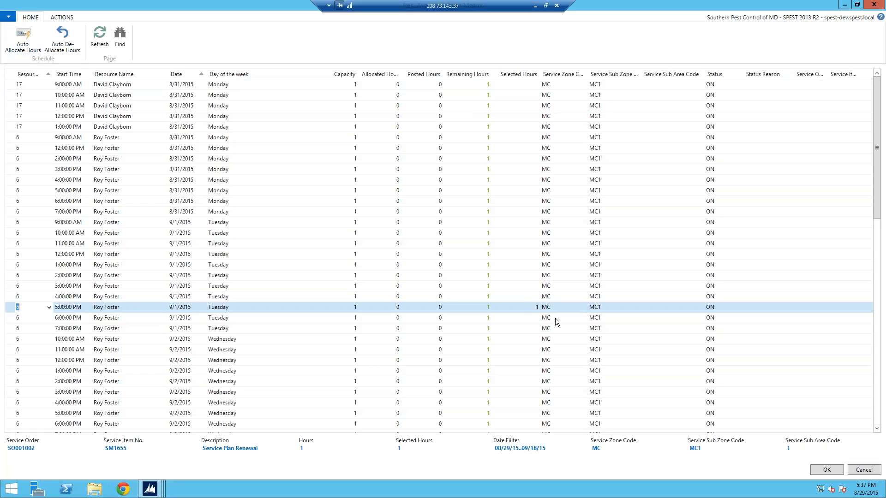
pyautogui.click(834, 471)
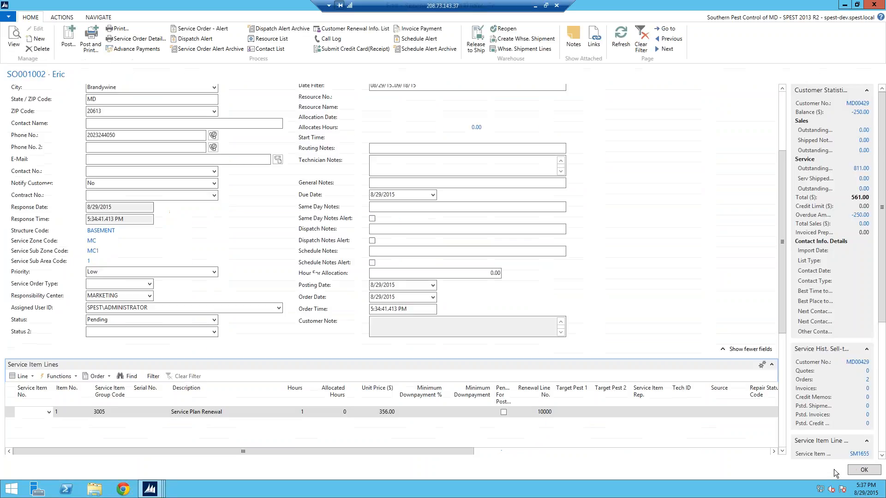
pyautogui.click(621, 39)
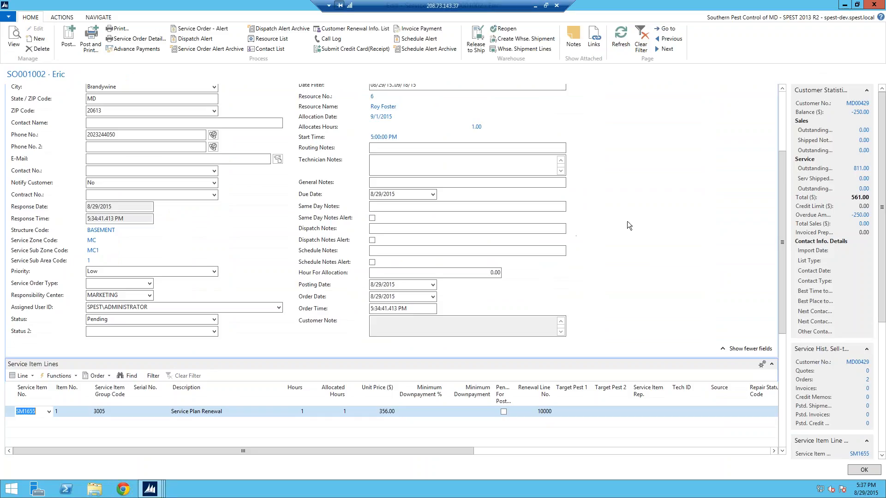
# Step: Close the order and create a new service order from the pending TP renewal dated 9/3/2014 in sub zone MC1
pyautogui.moveTo(779, 207); pyautogui.dragTo(773, 250)
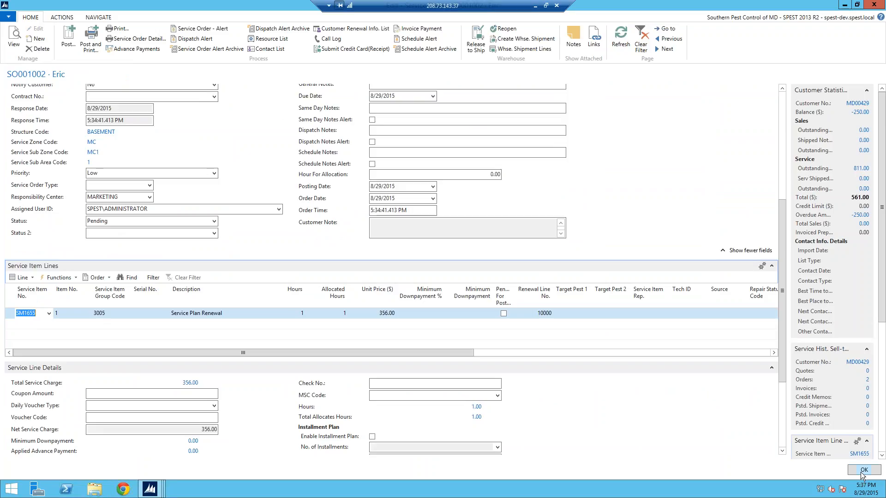
pyautogui.click(862, 471)
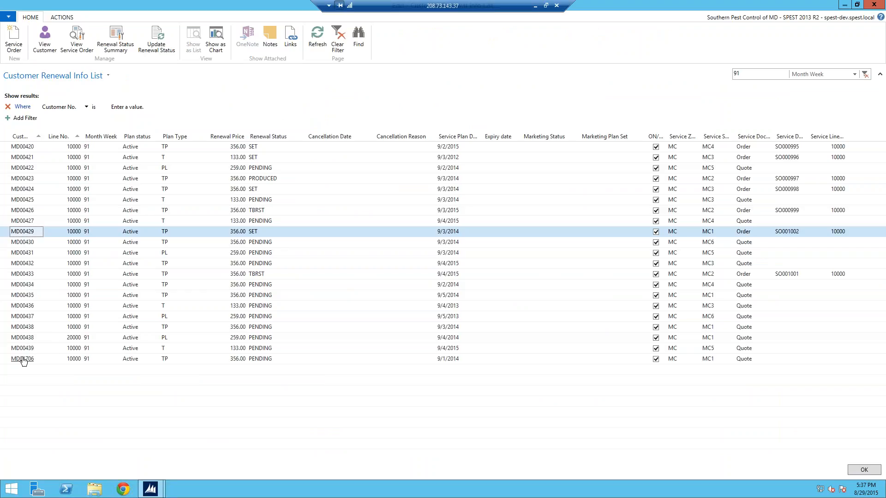
pyautogui.click(11, 331)
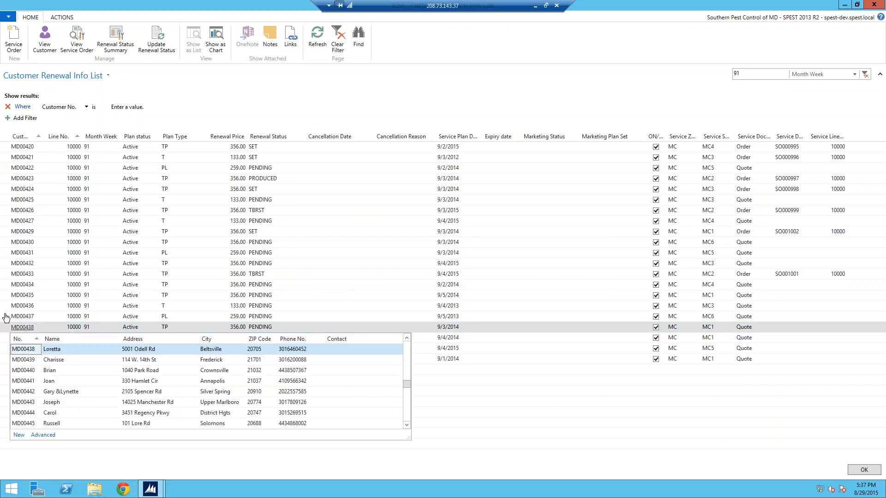
pyautogui.click(18, 40)
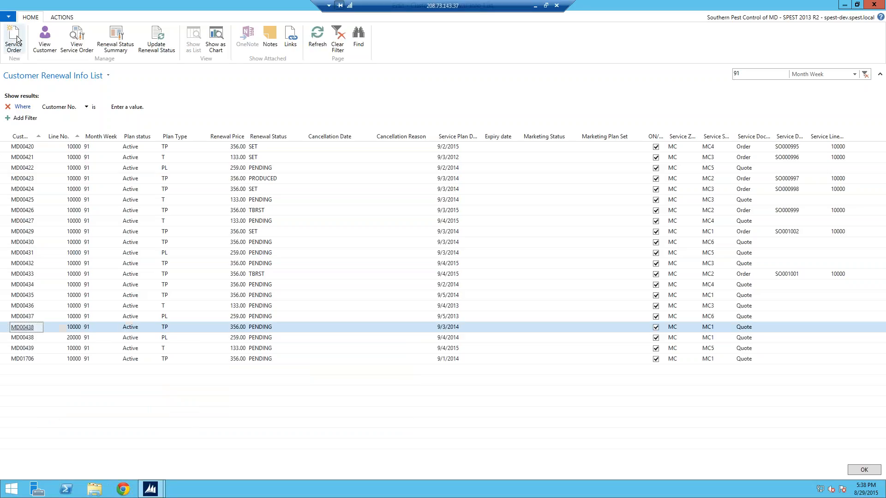
pyautogui.click(16, 41)
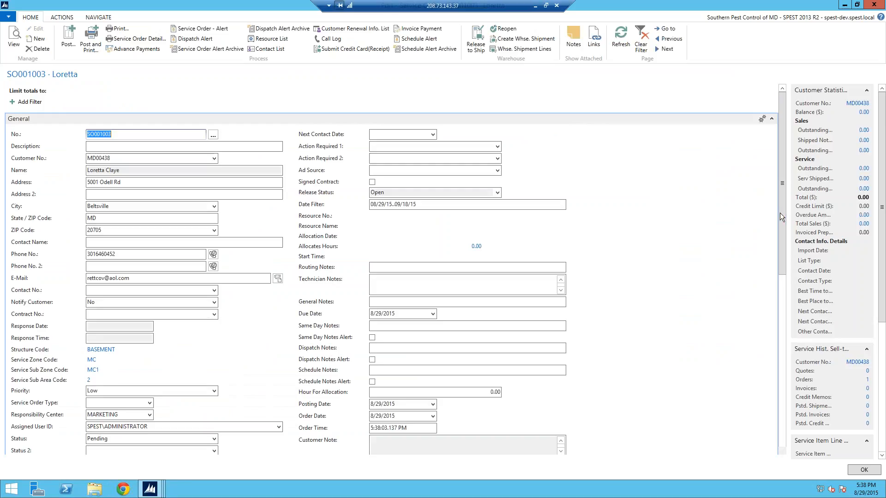
# Step: Add the Service Plan Renewal template SM0228 to the new order's service item lines and acknowledge the notice
pyautogui.moveTo(779, 212); pyautogui.dragTo(778, 260)
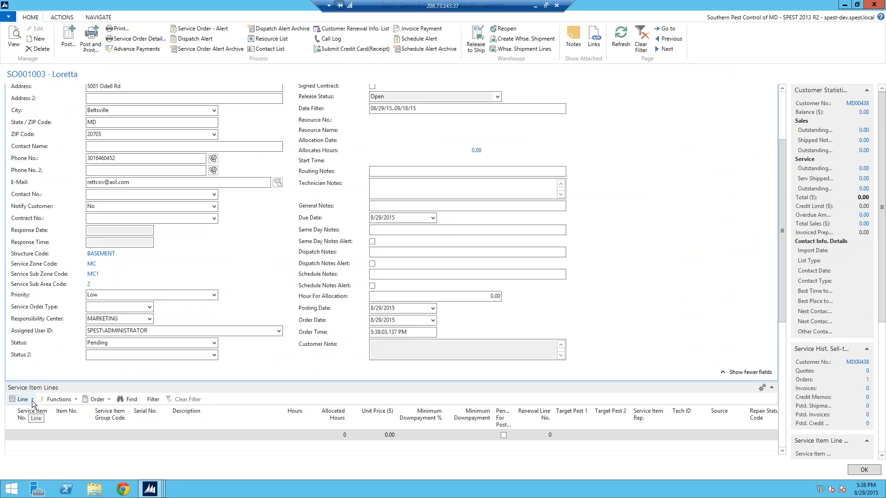
pyautogui.click(33, 401)
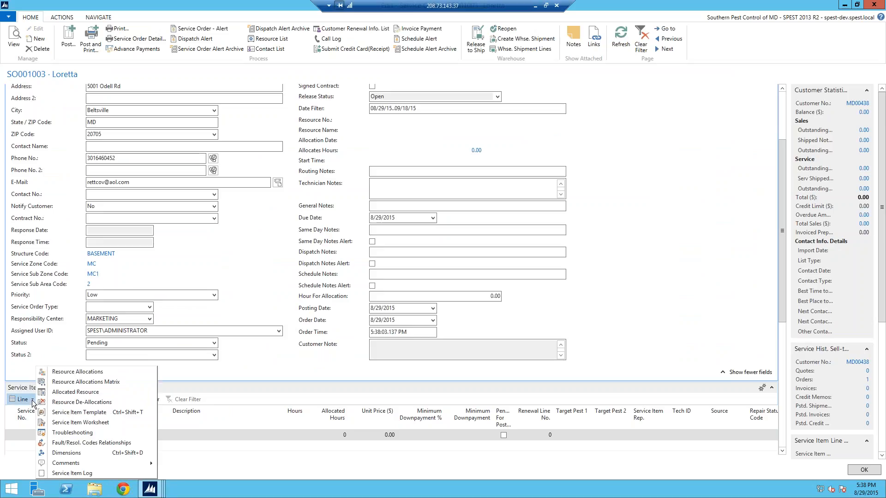
pyautogui.click(69, 413)
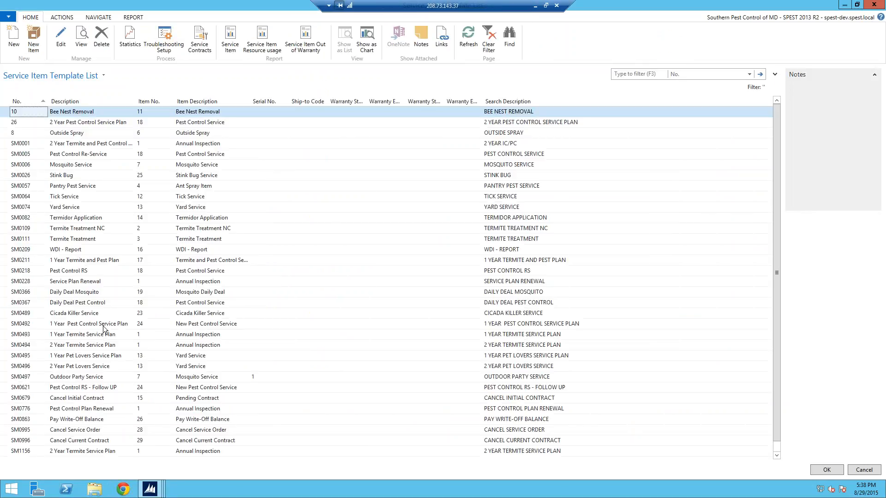
pyautogui.click(25, 282)
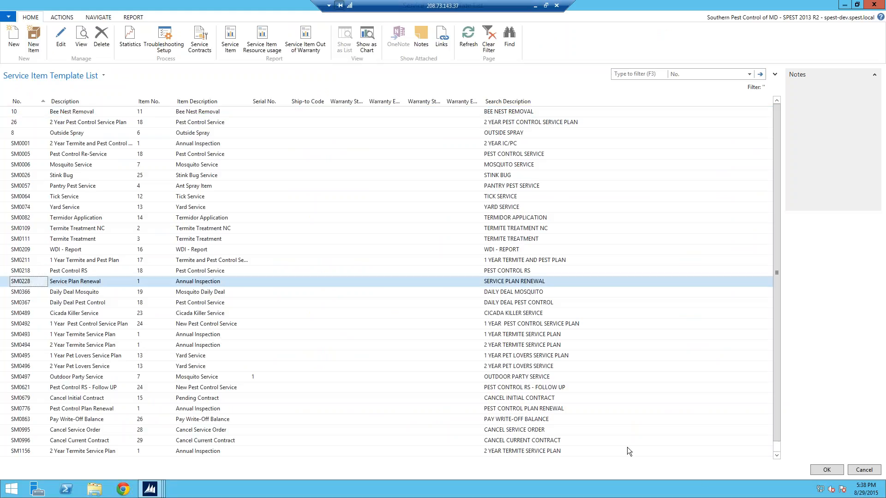
pyautogui.click(834, 470)
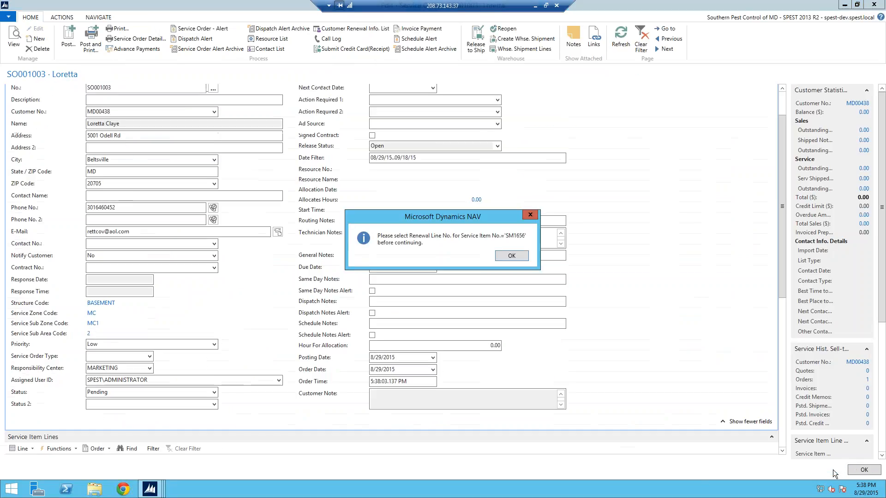
pyautogui.click(510, 256)
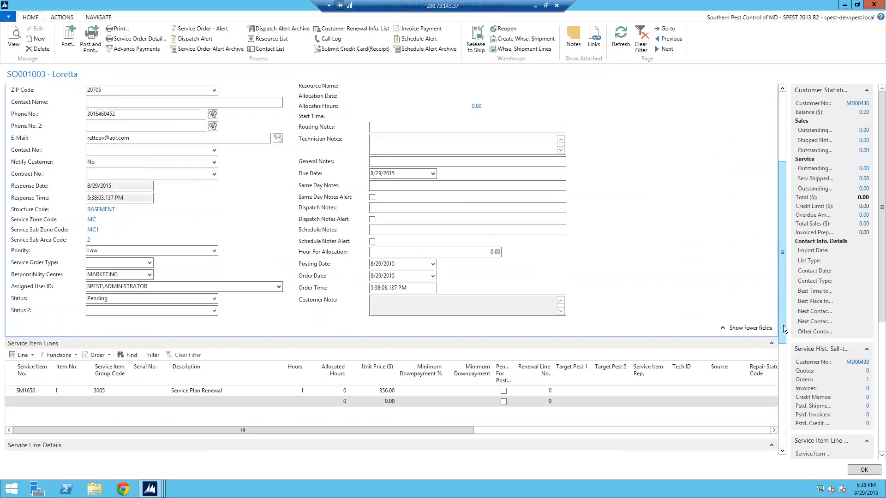
# Step: Link the Service Plan Renewal item to the customer's TP renewal line 10000
pyautogui.click(32, 393)
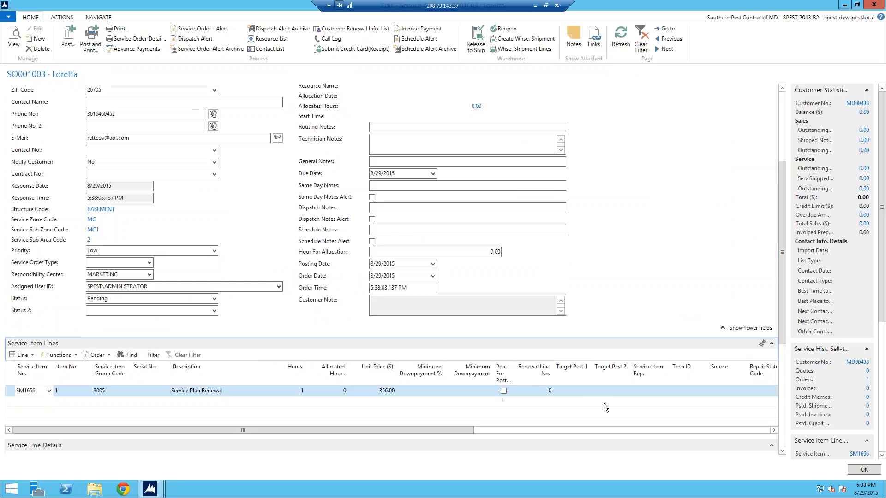
pyautogui.click(546, 390)
pyautogui.click(548, 391)
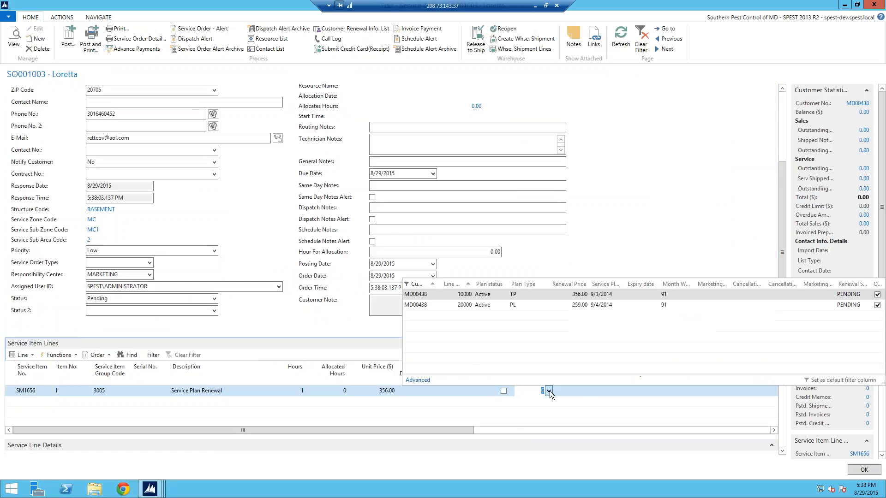
pyautogui.click(421, 296)
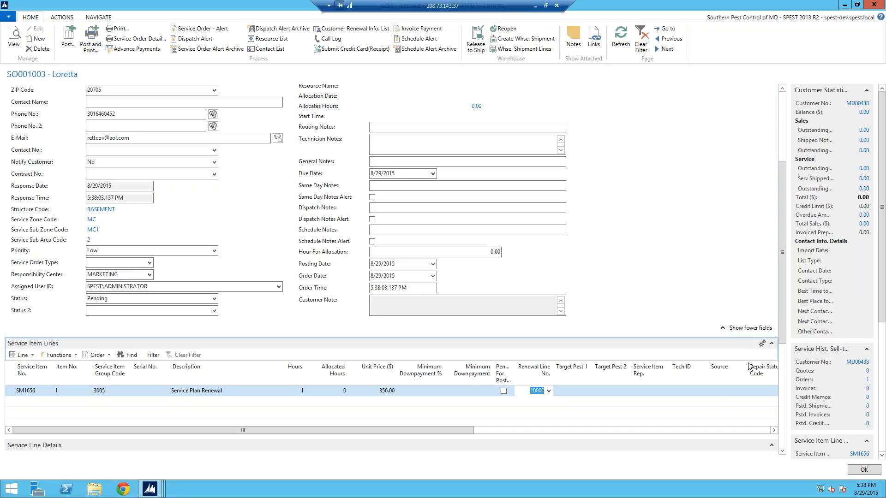
# Step: Open the resource allocations for the new Service Plan Renewal line and auto-allocate resource 6's 4:00 PM slot on 8/31/2015
pyautogui.moveTo(781, 337); pyautogui.dragTo(781, 356)
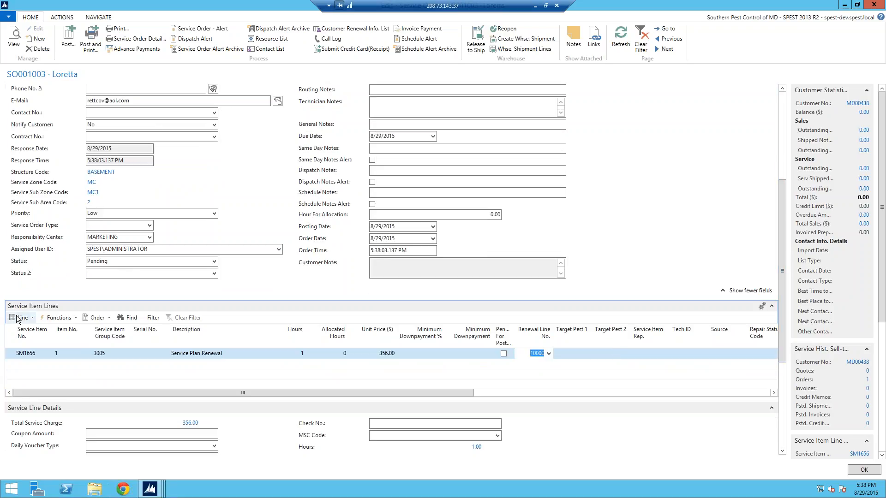
pyautogui.click(21, 319)
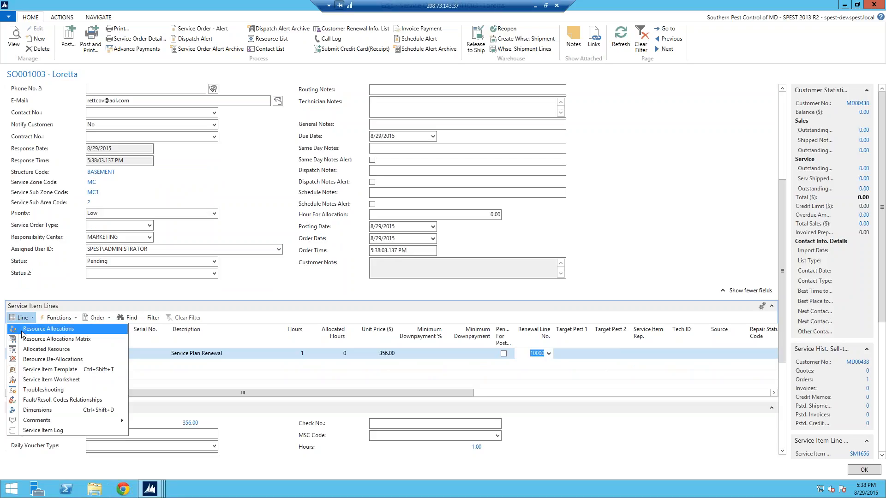
pyautogui.click(22, 332)
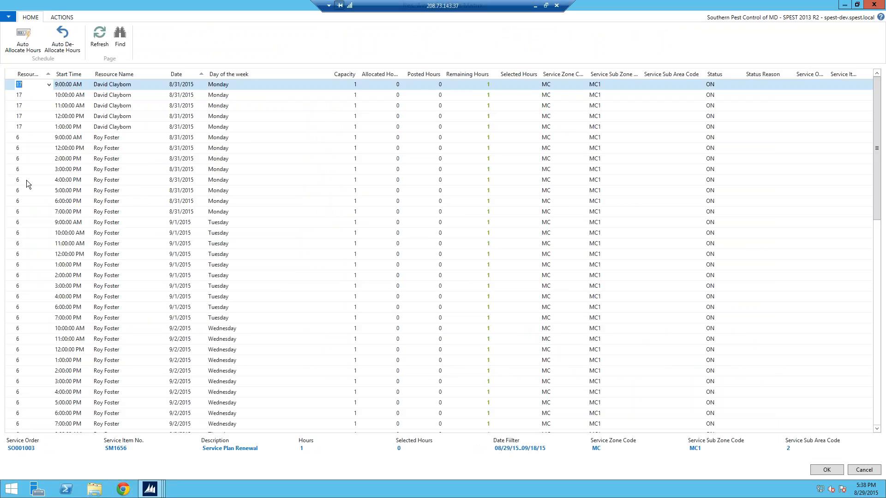
pyautogui.click(13, 184)
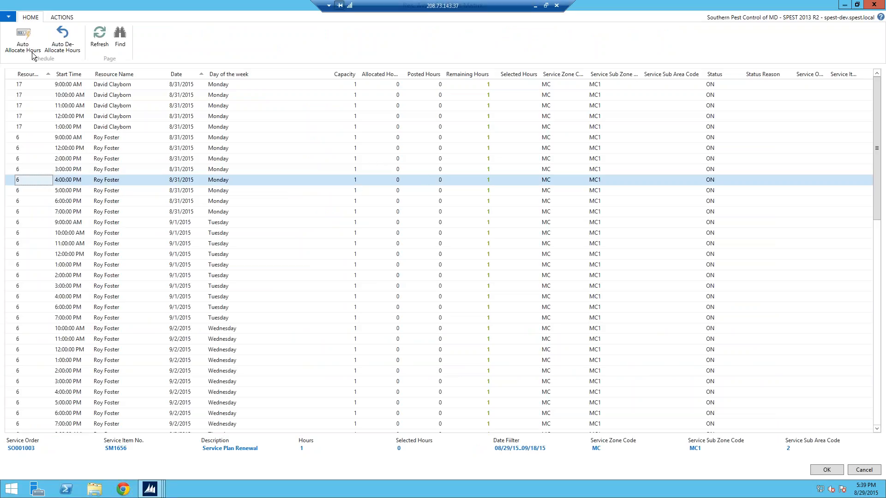
pyautogui.click(23, 37)
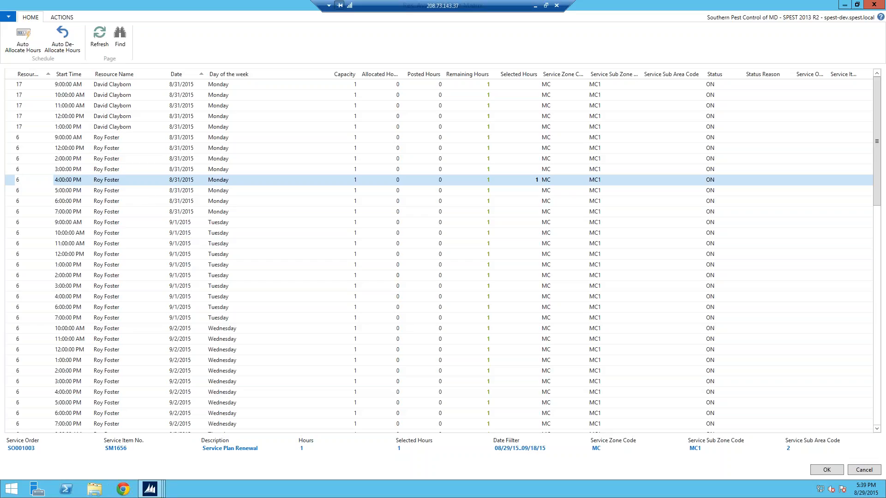
# Step: Set the status of resource 6's 3:00 PM and 5:00 PM slots on 8/31/2015 to OFF
pyautogui.press('Up')
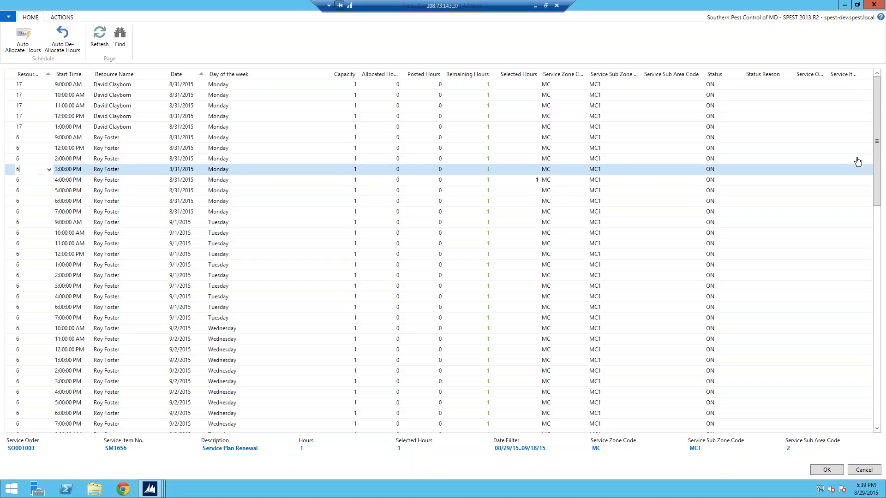
pyautogui.click(748, 172)
pyautogui.click(738, 170)
pyautogui.click(738, 171)
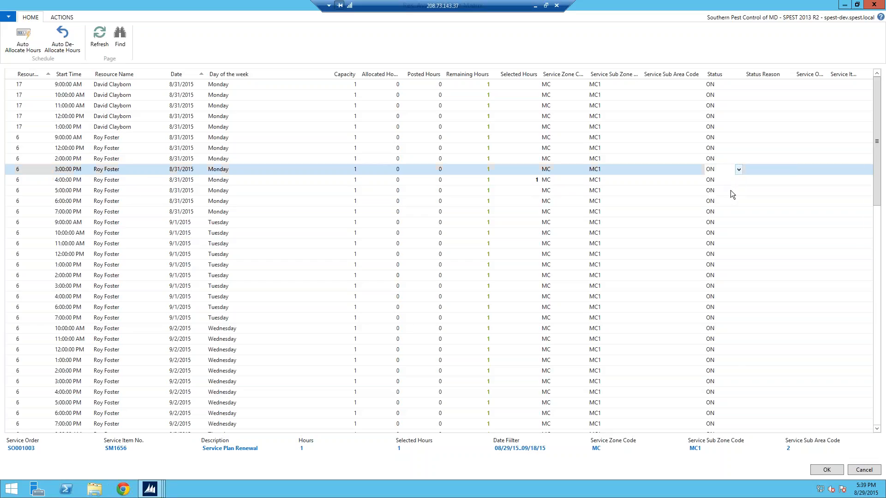
pyautogui.click(15, 192)
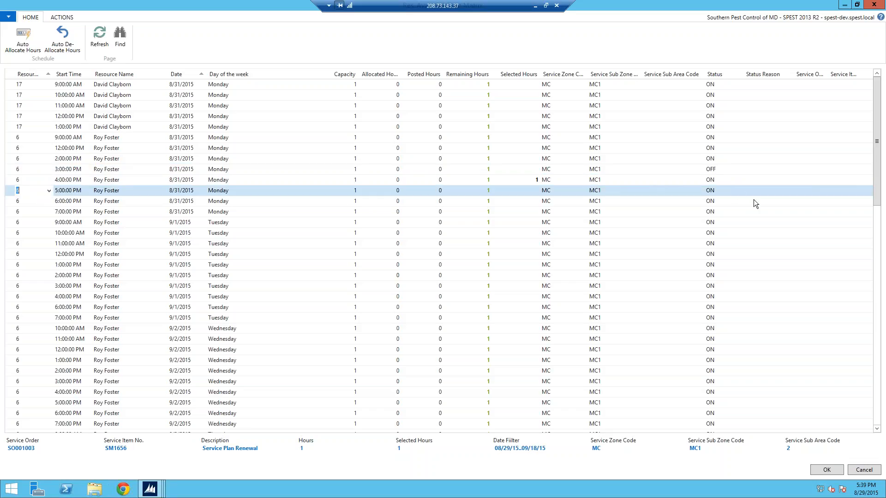
pyautogui.click(729, 192)
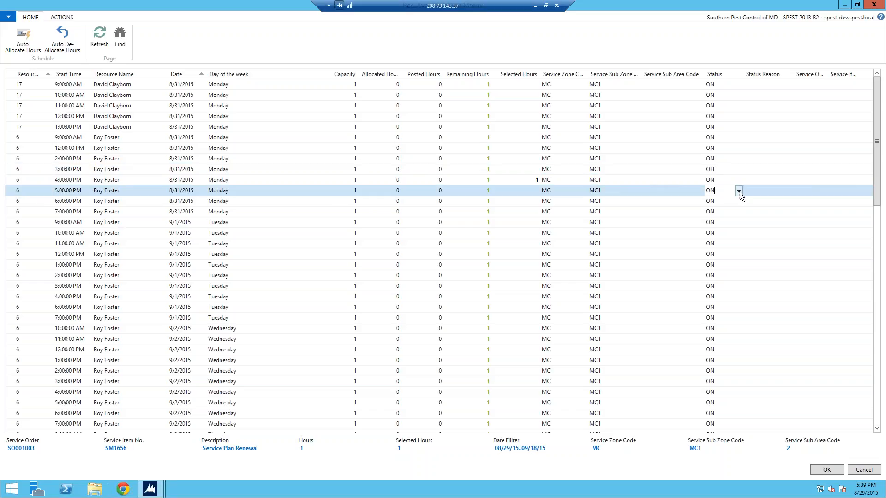
pyautogui.click(739, 191)
# Step: Set the status reason of resource 6's 3:00 PM slot on 8/31/2015 to TRAVEL
pyautogui.click(769, 171)
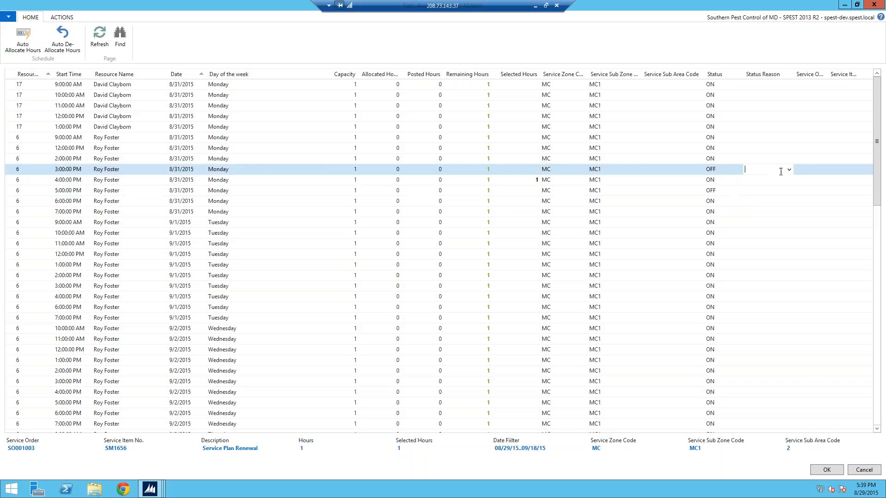
pyautogui.click(789, 170)
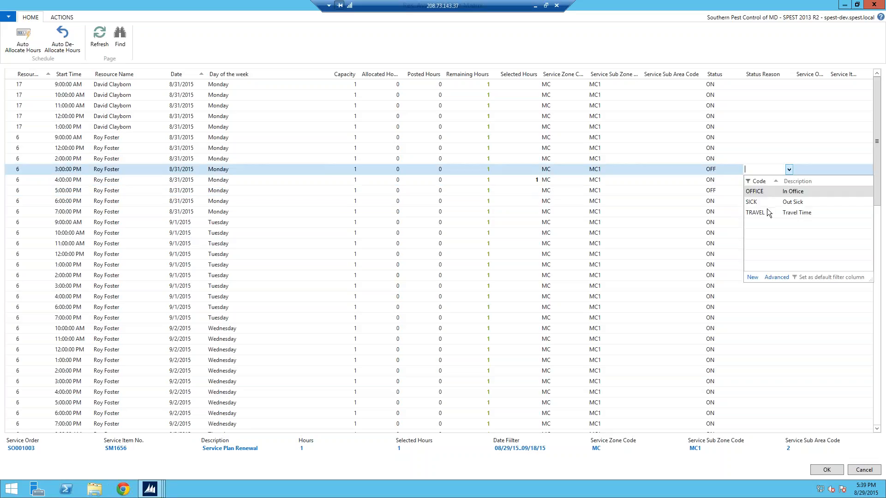
pyautogui.click(765, 212)
# Step: Set the status reason of resource 6's 5:00 PM slot on 8/31/2015 to TRAVEL and accept the allocations
pyautogui.click(737, 192)
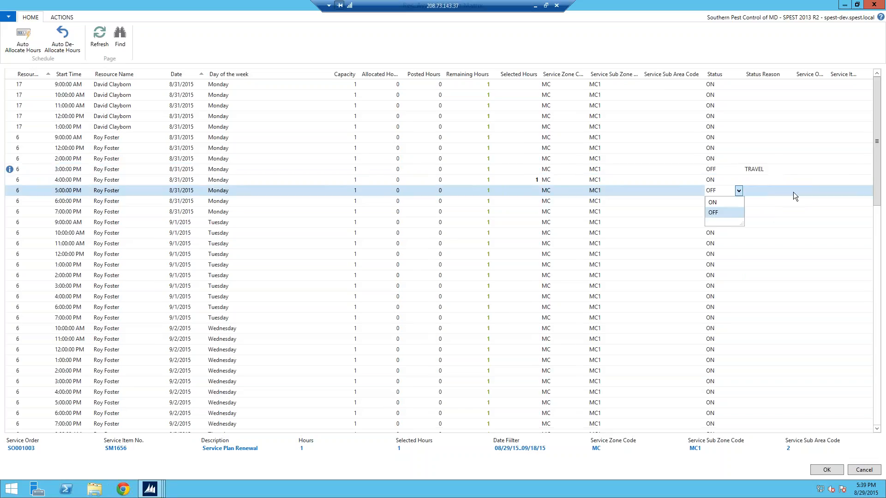
pyautogui.press('Escape')
pyautogui.click(766, 208)
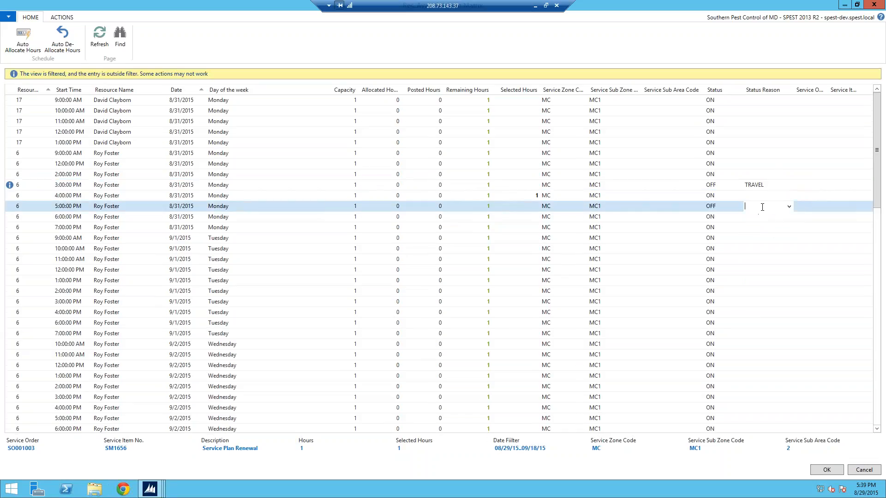
pyautogui.click(789, 207)
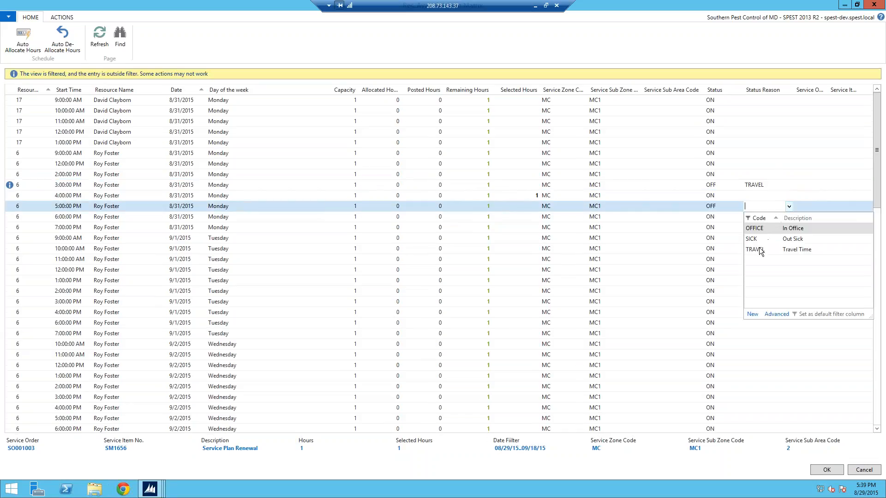
pyautogui.click(758, 249)
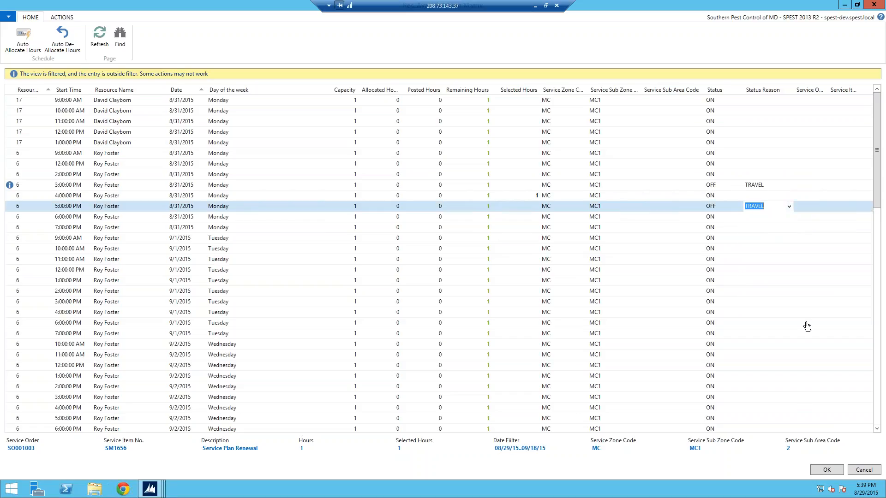
pyautogui.click(826, 470)
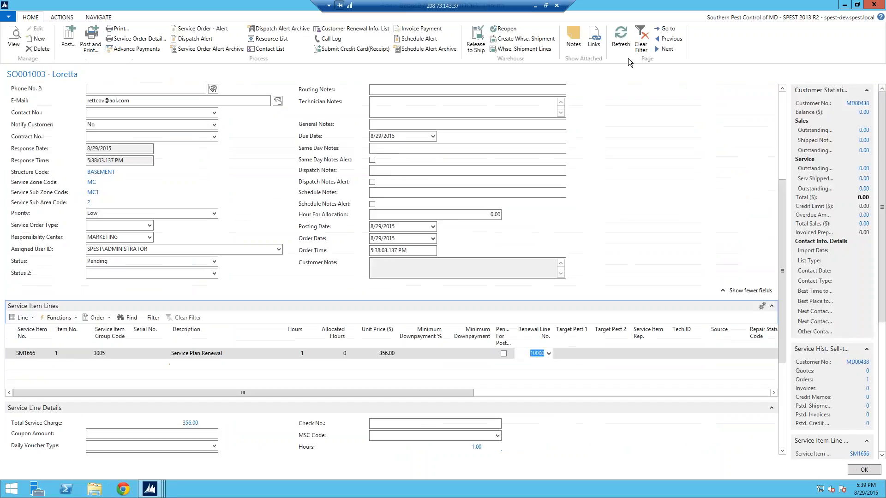
# Step: Refresh the service order, review its technician allocation and the item line's allocated hours, and return to the renewal list
pyautogui.click(620, 41)
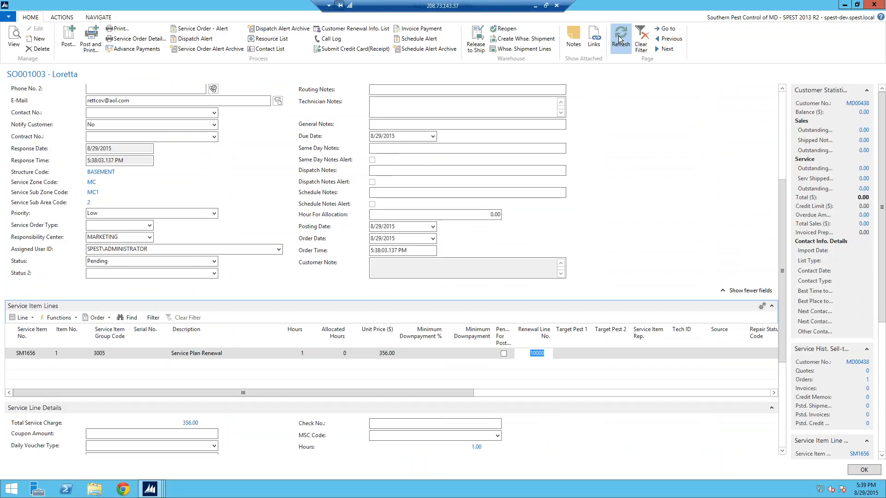
pyautogui.click(781, 121)
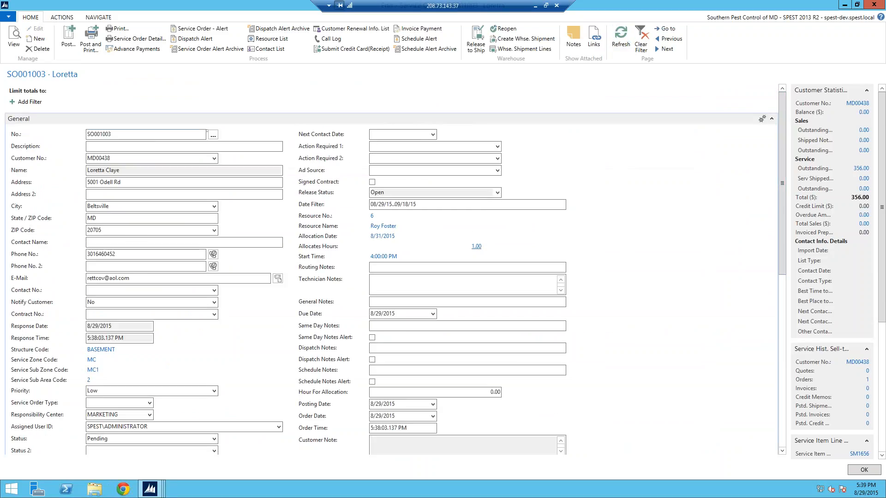
pyautogui.moveTo(781, 185); pyautogui.dragTo(783, 277)
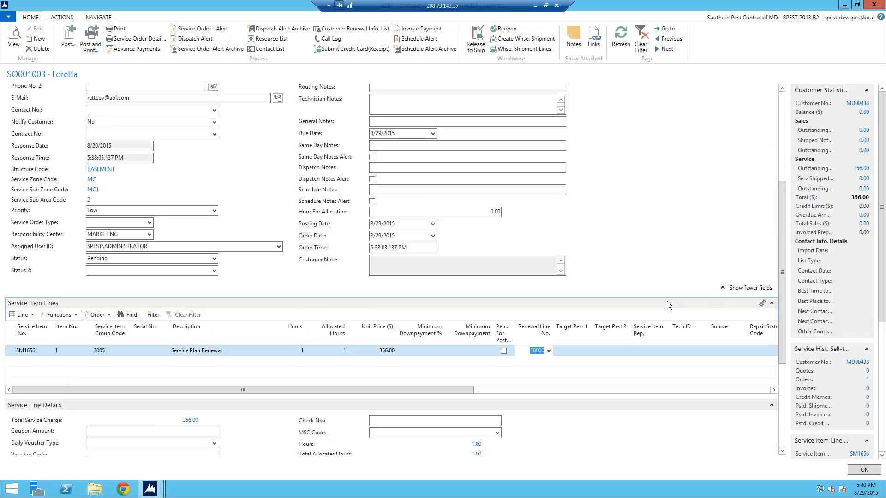
pyautogui.click(864, 470)
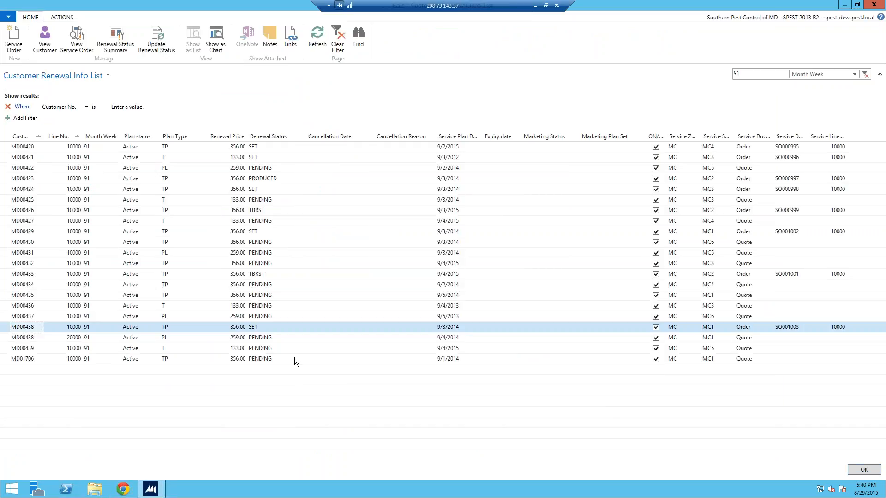
# Step: Create a service order from the last TP renewal line in the list and add the Service Plan Renewal template SM0228 as a new service item
pyautogui.click(63, 357)
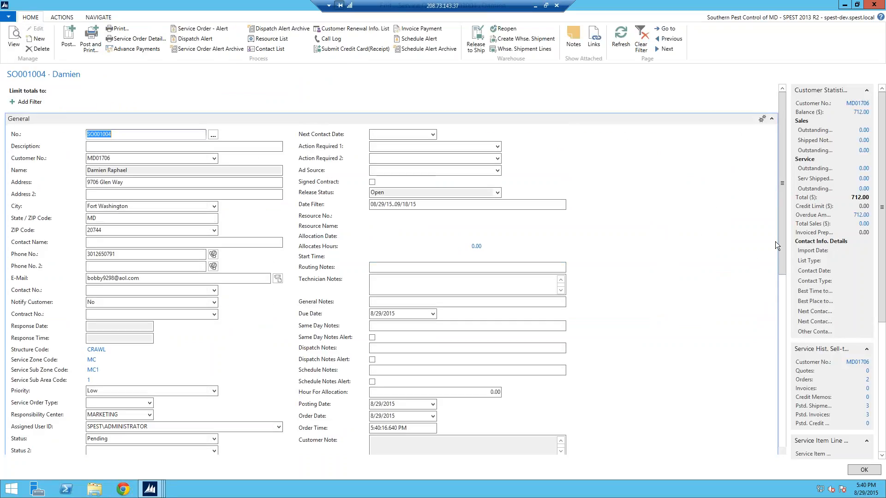
pyautogui.moveTo(781, 231); pyautogui.dragTo(781, 283)
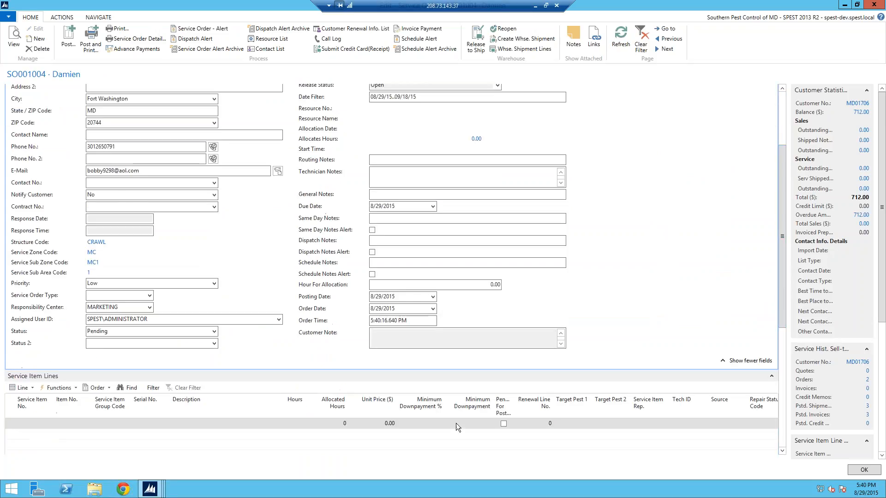
pyautogui.click(33, 391)
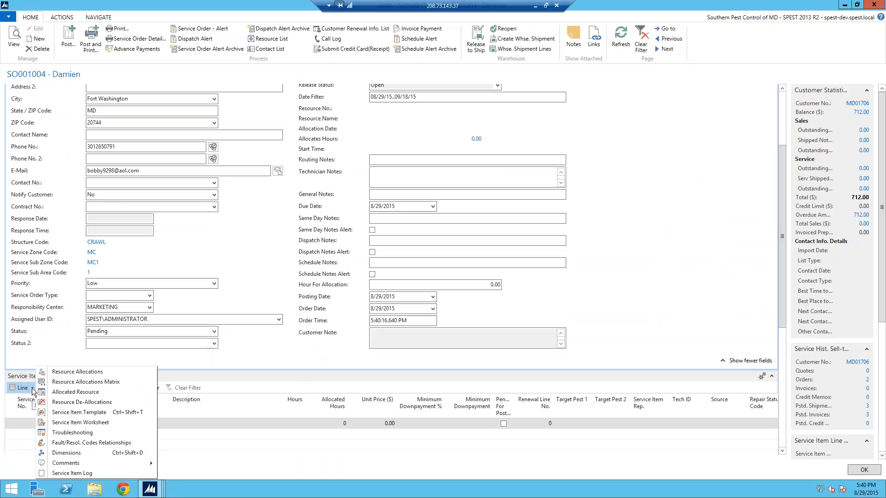
pyautogui.click(78, 413)
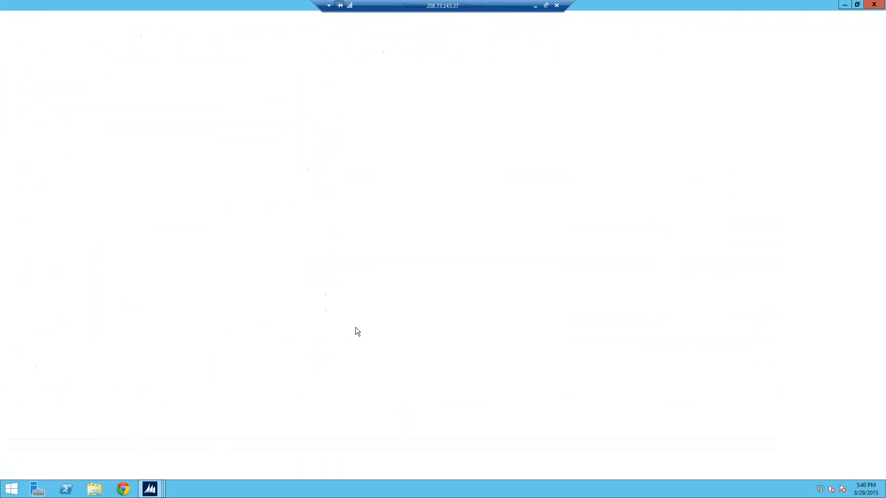
pyautogui.click(29, 283)
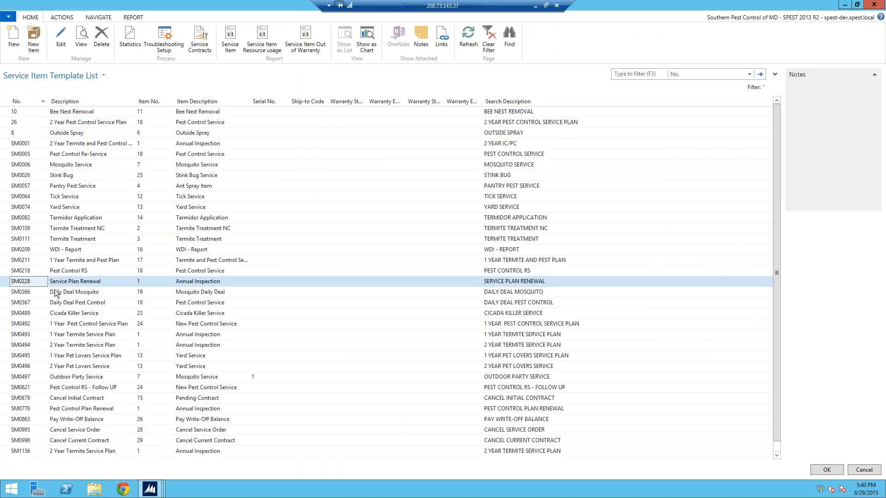
pyautogui.click(833, 469)
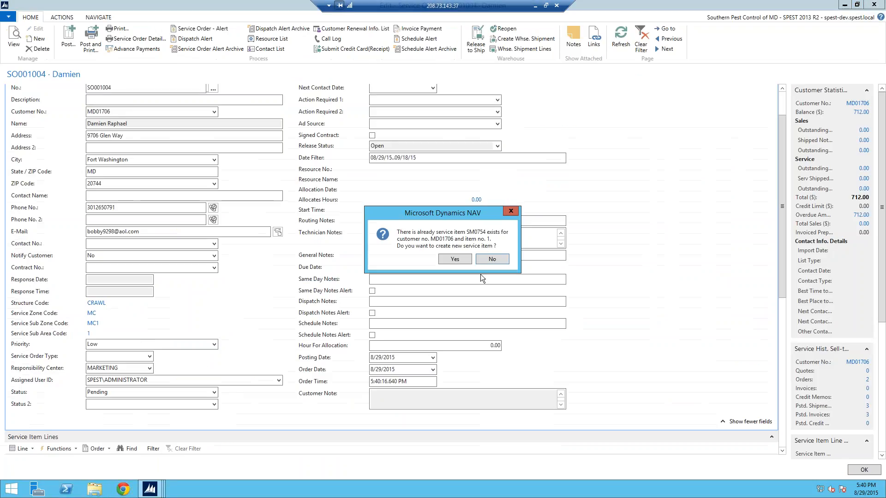
pyautogui.click(460, 260)
pyautogui.click(511, 256)
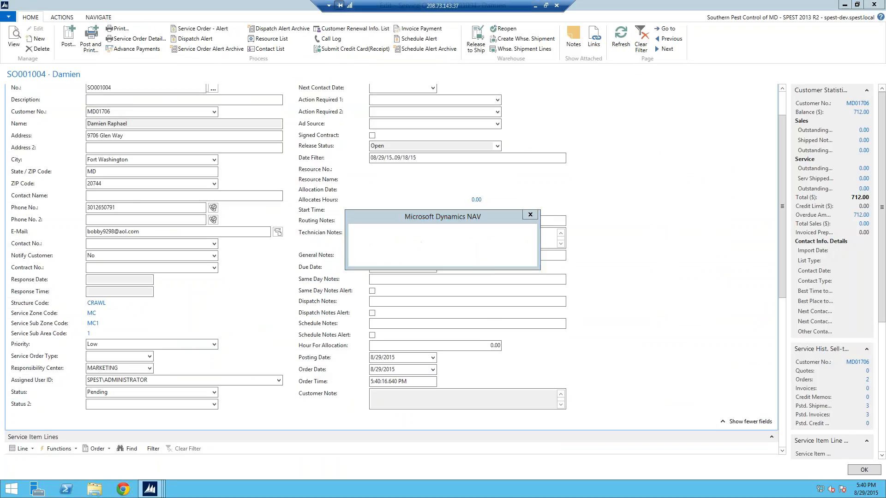
# Step: Link the new order's Service Plan Renewal item line to the customer's renewal line 10000
pyautogui.moveTo(783, 286); pyautogui.dragTo(783, 340)
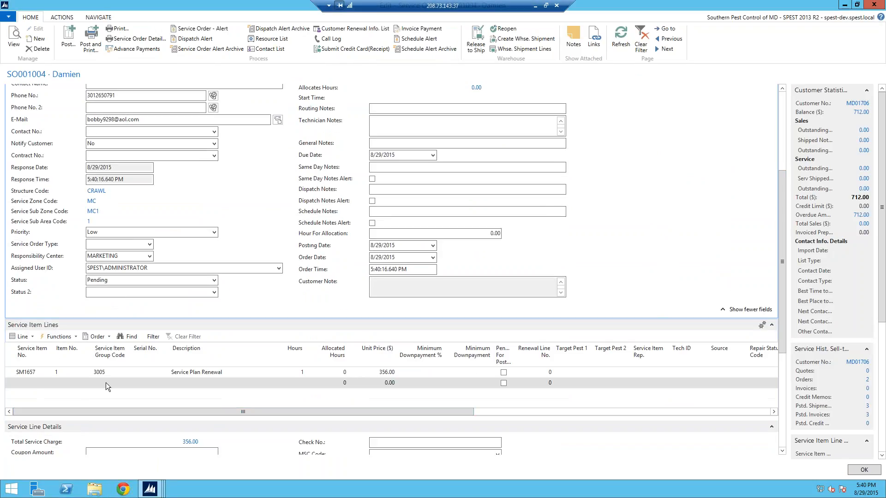
pyautogui.click(14, 373)
pyautogui.click(661, 368)
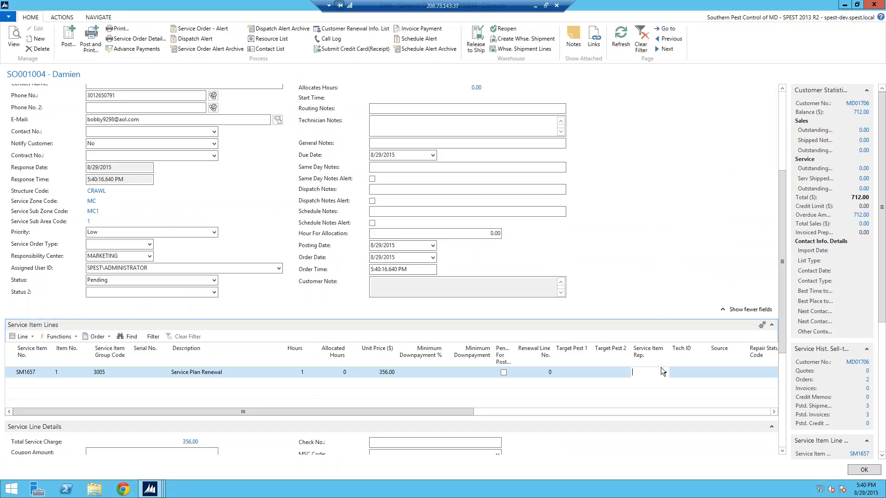
pyautogui.click(667, 372)
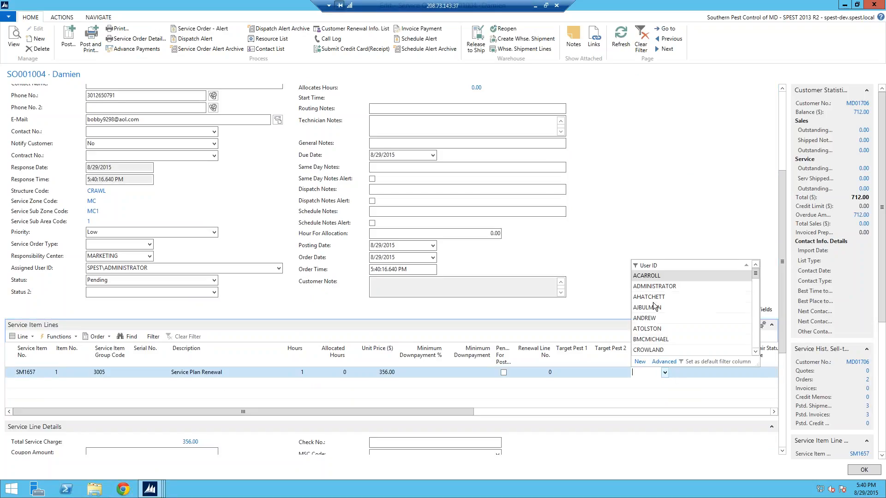
pyautogui.click(557, 373)
pyautogui.click(550, 373)
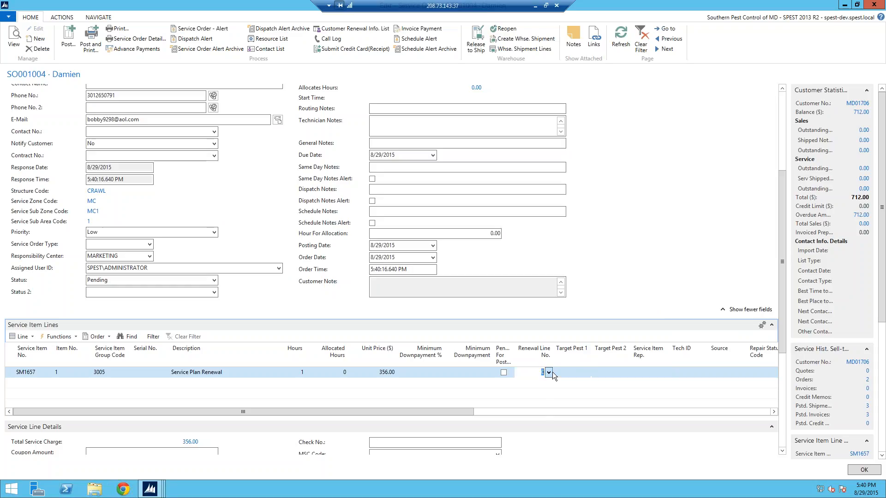
pyautogui.click(549, 373)
pyautogui.click(536, 276)
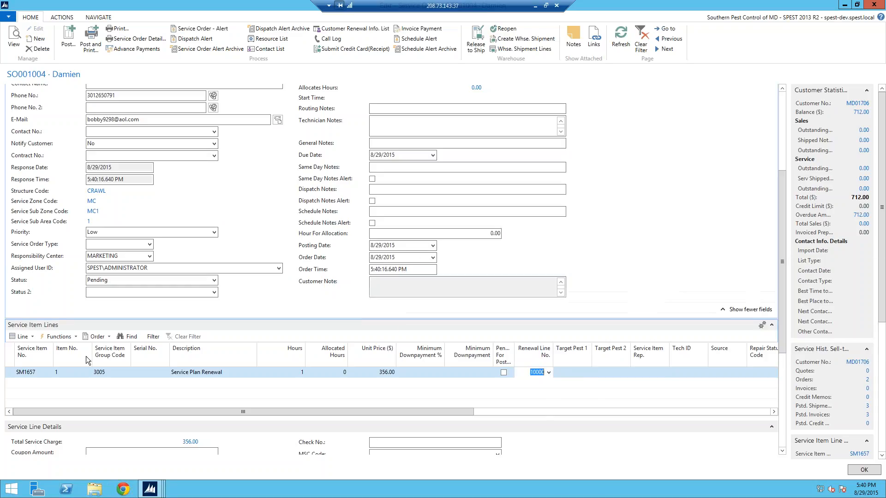
# Step: Open the resource allocations for the Service Plan Renewal line and auto-allocate resource 6's 1:00 PM slot on 9/1/2015
pyautogui.click(31, 337)
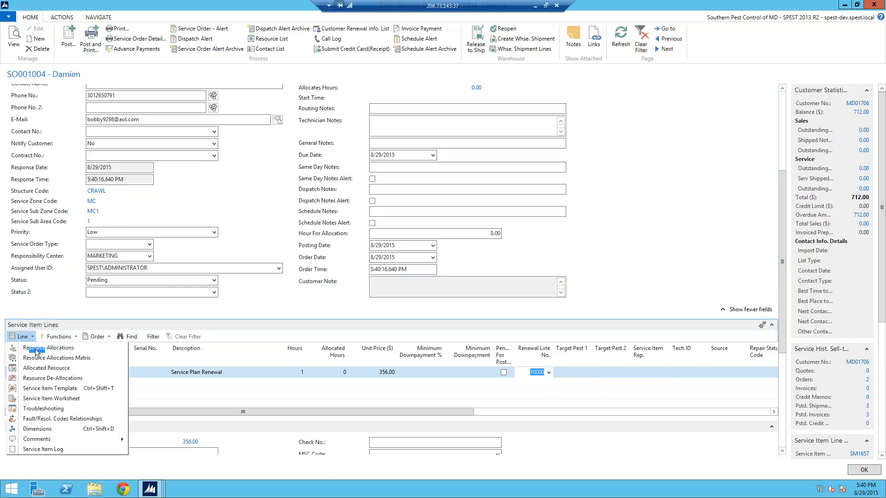
pyautogui.click(40, 352)
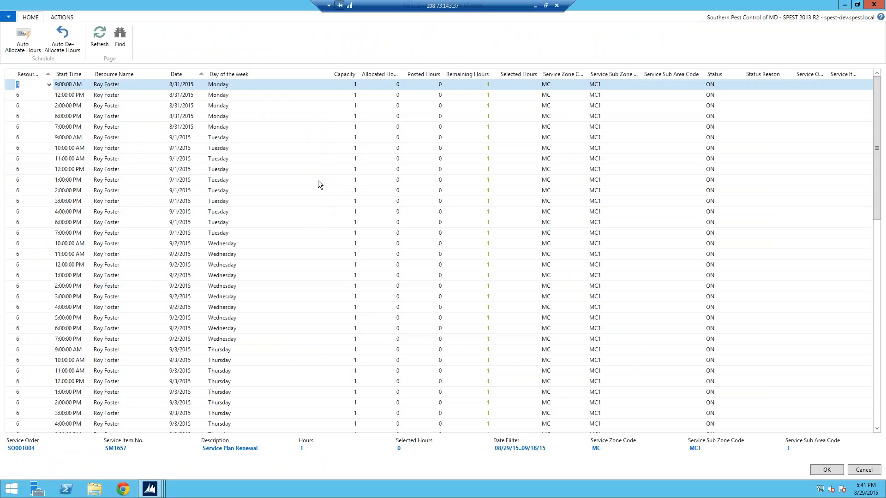
pyautogui.click(14, 181)
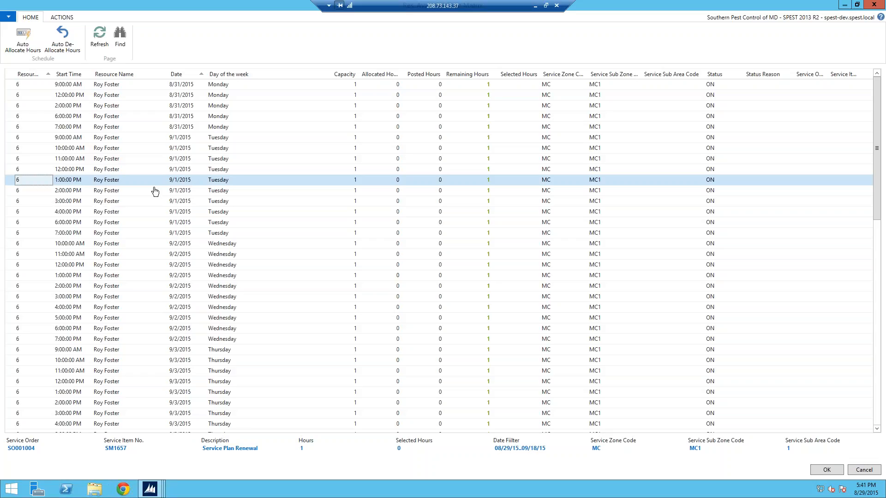
pyautogui.click(25, 43)
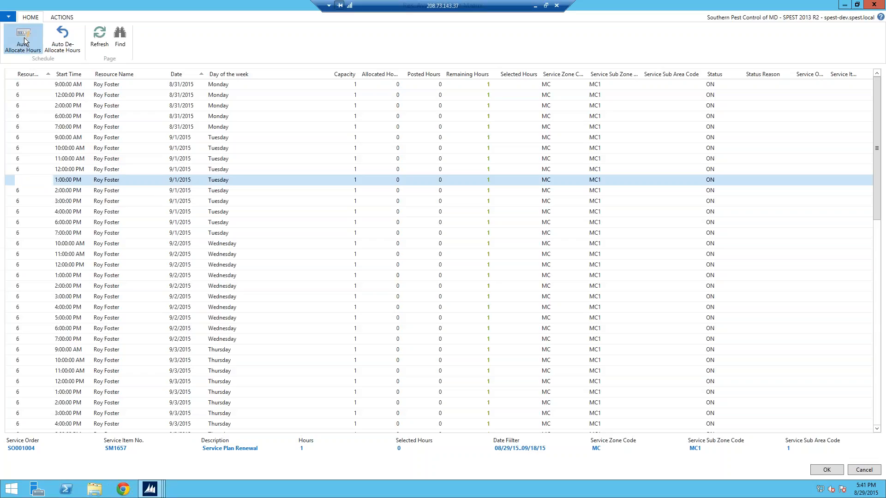
pyautogui.click(835, 470)
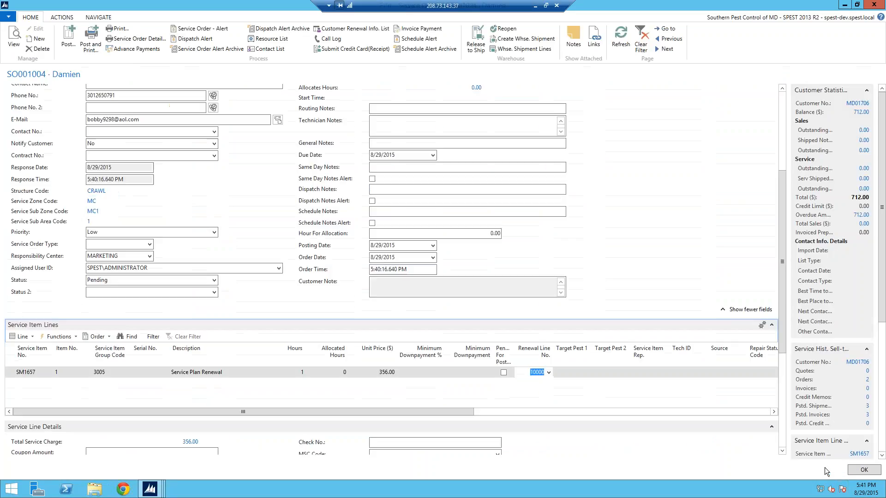
# Step: Refresh the new service order, check its allocated resource, date, start time and item line hours, and close the order
pyautogui.click(621, 39)
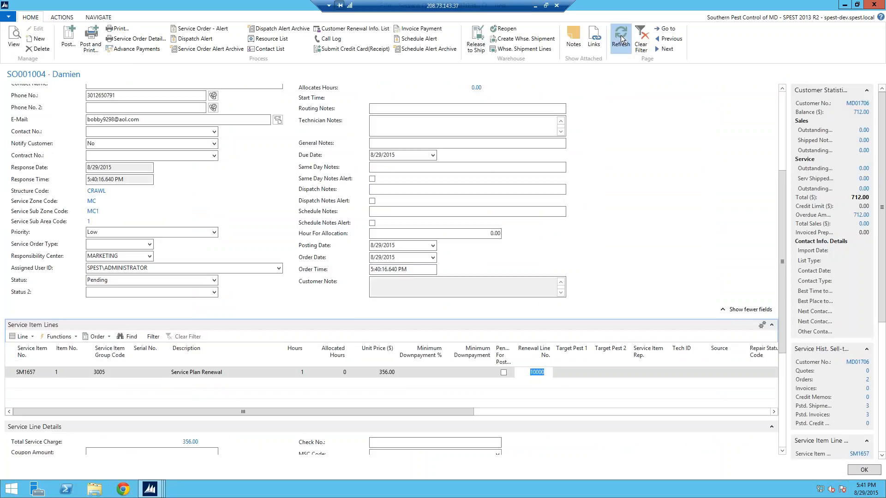
pyautogui.click(781, 131)
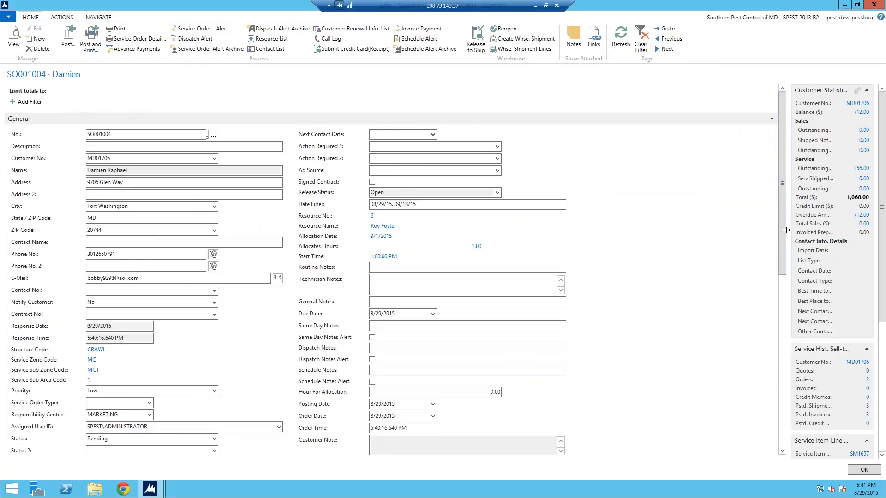
pyautogui.moveTo(788, 231); pyautogui.dragTo(785, 249)
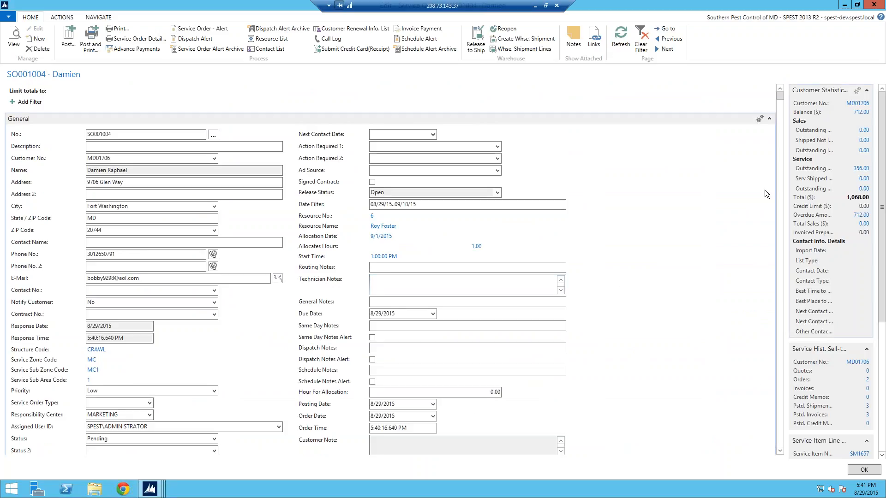
pyautogui.moveTo(780, 118); pyautogui.dragTo(781, 123)
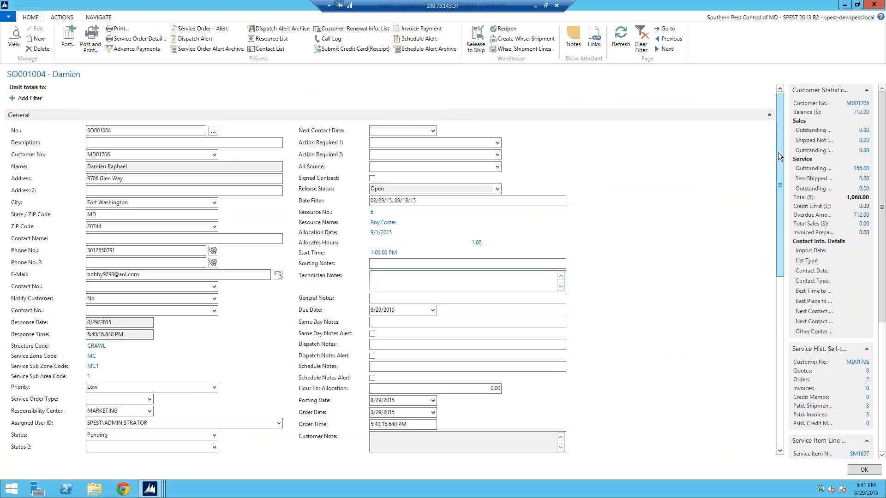
pyautogui.moveTo(776, 259); pyautogui.dragTo(780, 315)
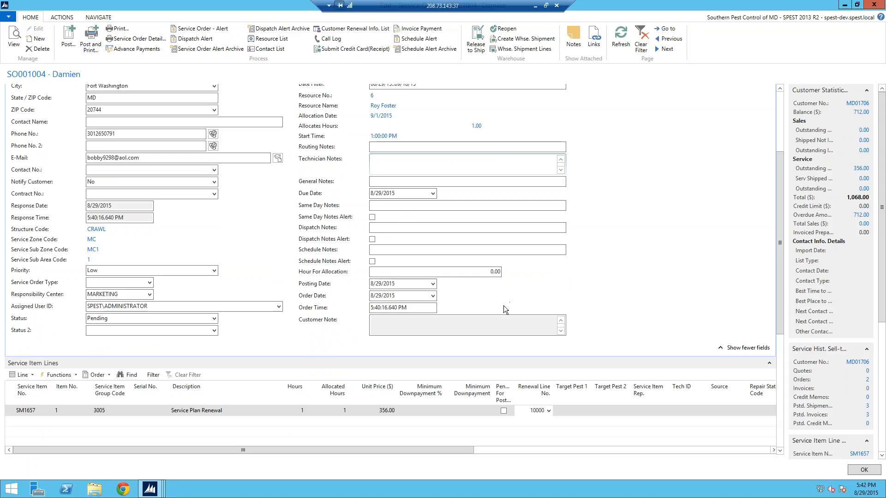
pyautogui.press('Escape')
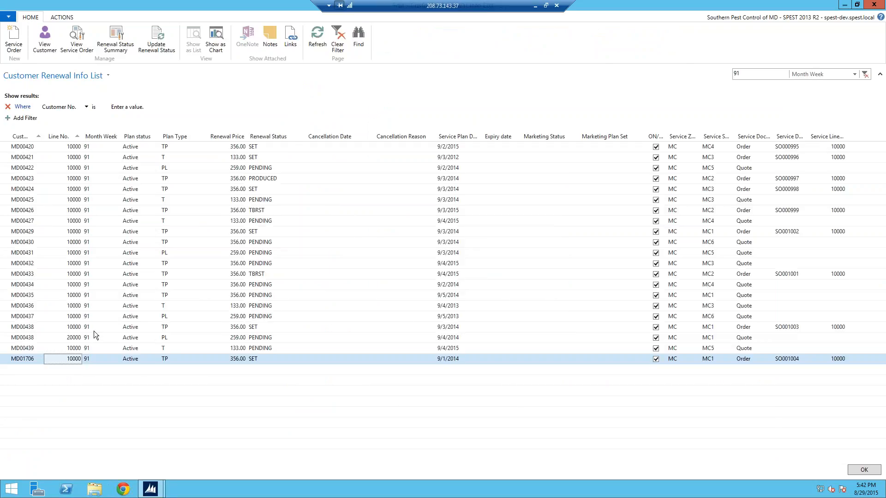
# Step: Open the existing service order for renewal line 10000 of the customer that has two renewal lines
pyautogui.click(34, 327)
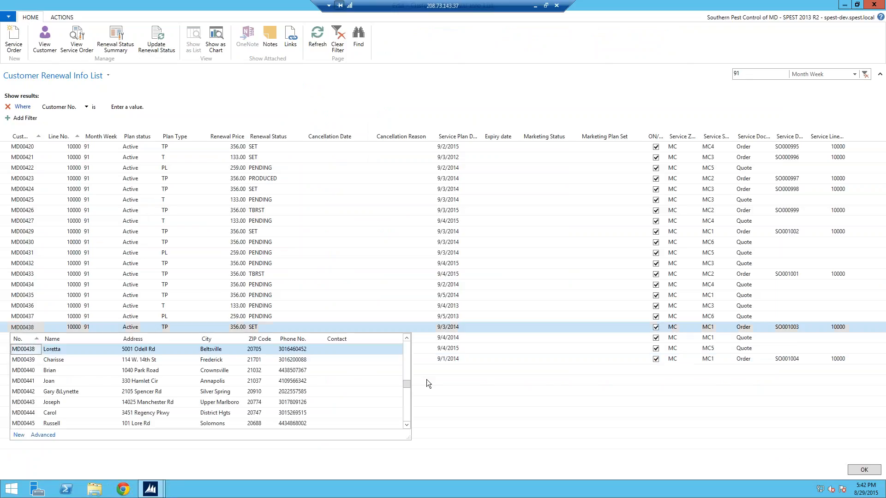
pyautogui.press('Escape')
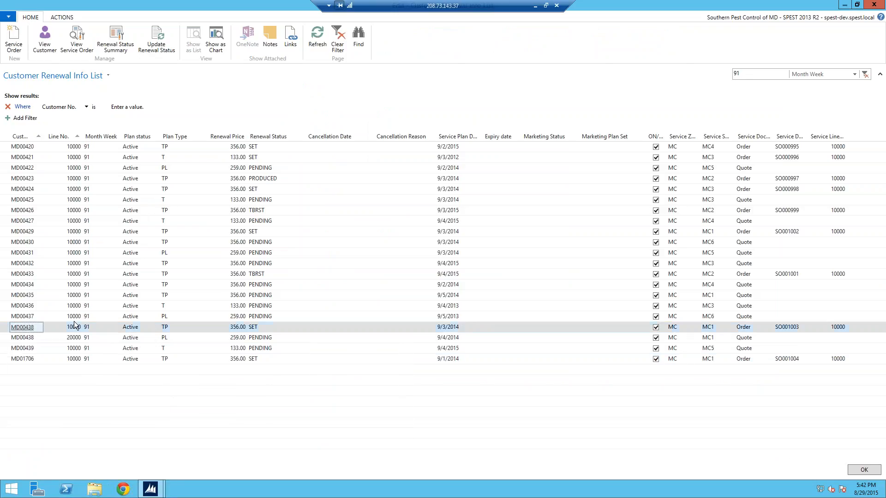
pyautogui.click(81, 43)
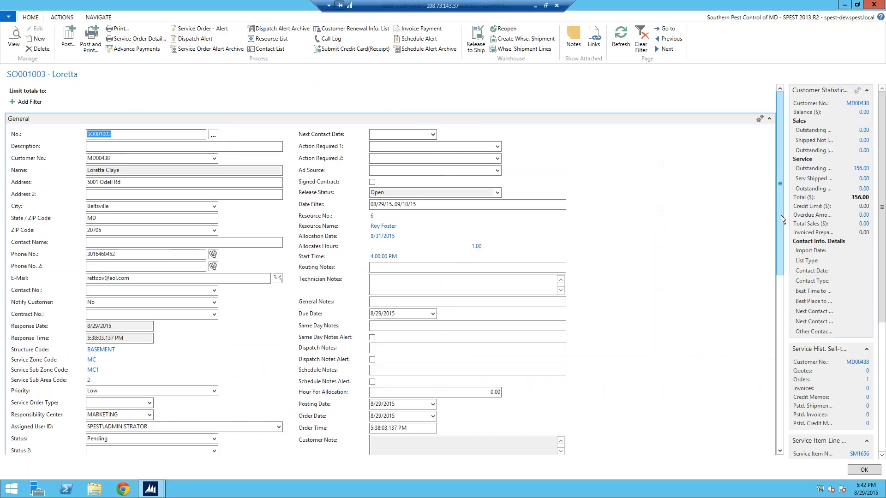
# Step: Open the customer's card from the service order for editing, clear the E-Mail field, and close the card
pyautogui.scroll(-2, 780, 239)
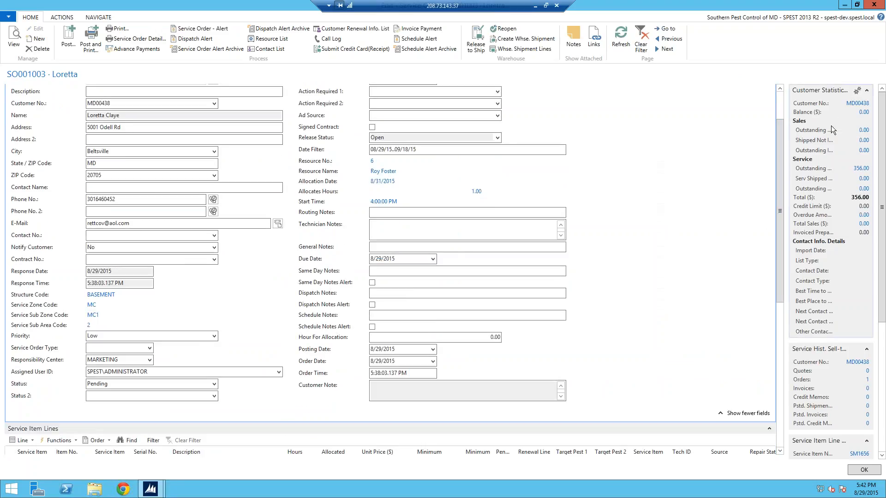
pyautogui.click(851, 103)
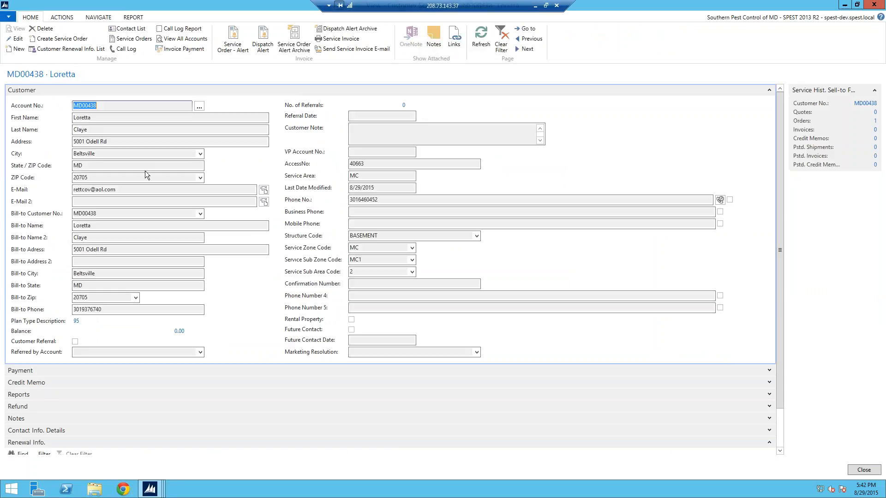
pyautogui.click(7, 40)
pyautogui.moveTo(117, 190); pyautogui.dragTo(56, 194)
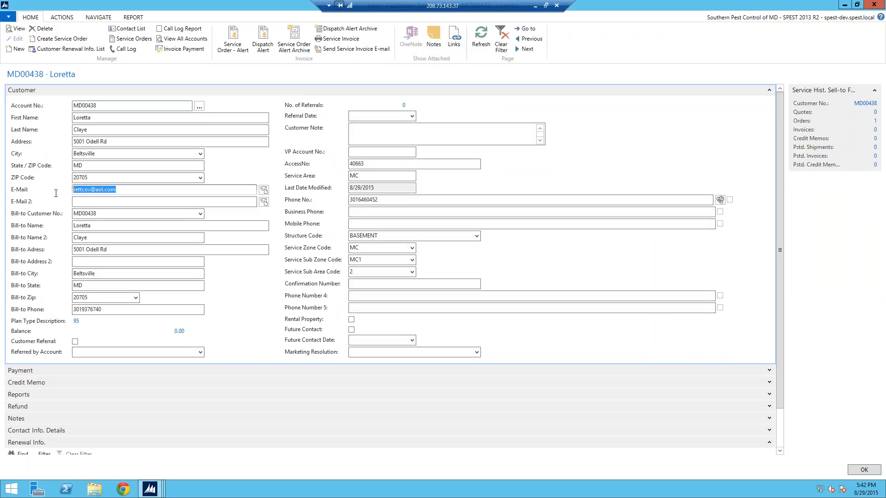
pyautogui.press('Delete')
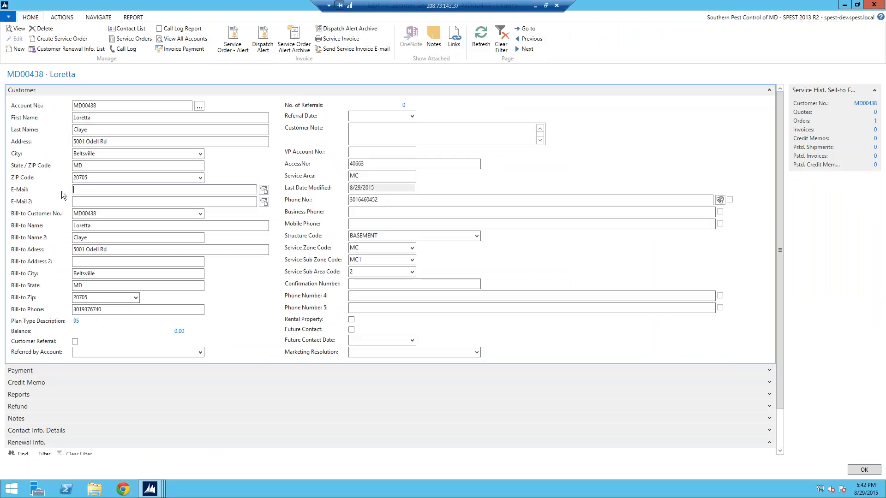
pyautogui.click(80, 201)
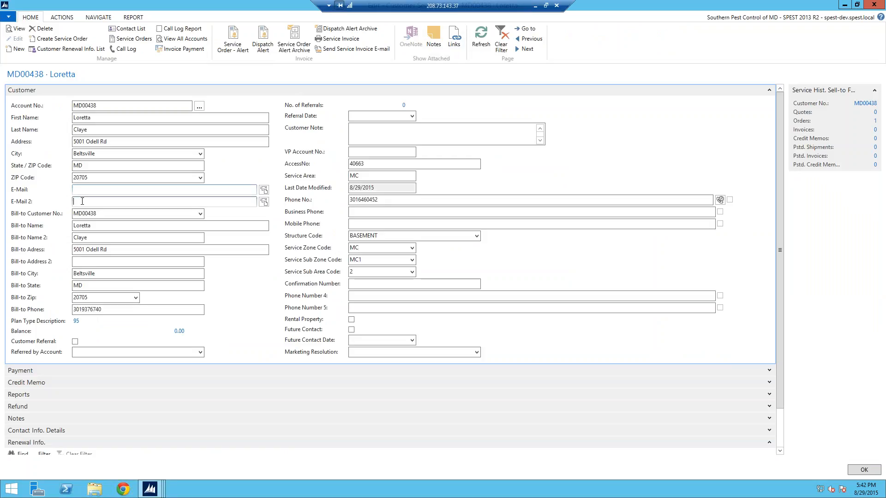
pyautogui.click(479, 41)
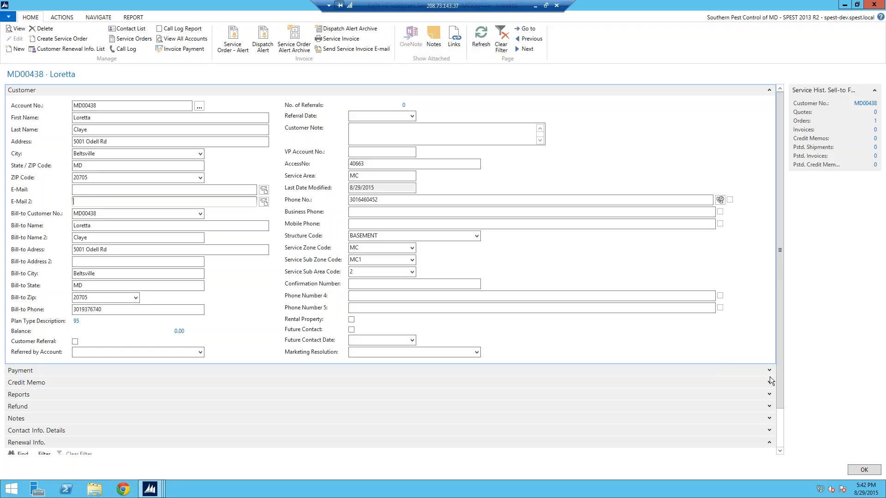
pyautogui.click(864, 470)
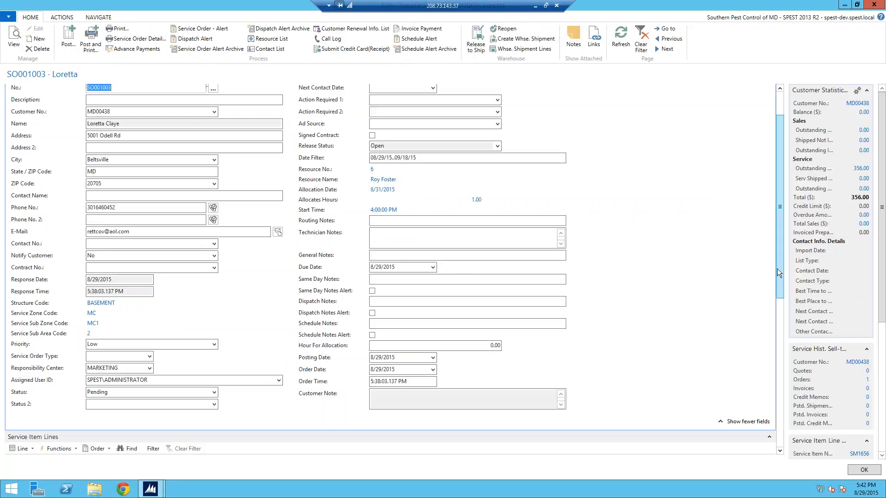
# Step: De-allocate resource 6 from the order's Service Plan Renewal item line and refresh the service order
pyautogui.scroll(-2, 775, 277)
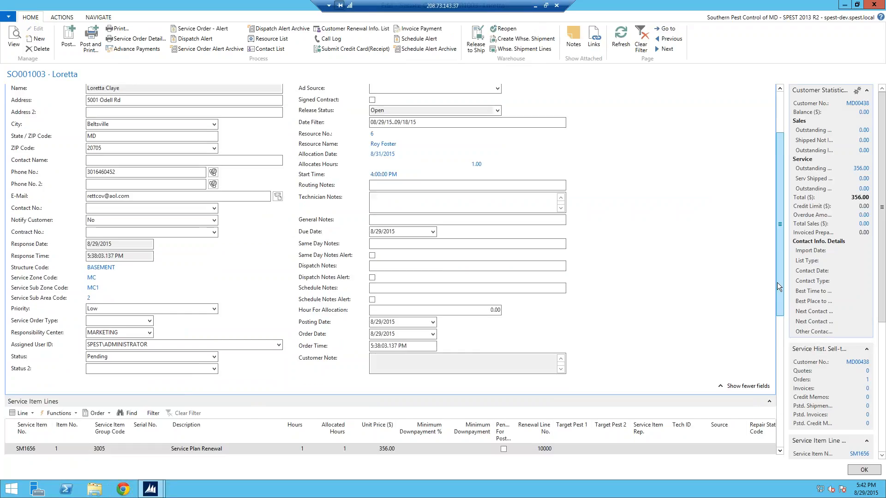
pyautogui.scroll(-3, 769, 309)
pyautogui.click(23, 364)
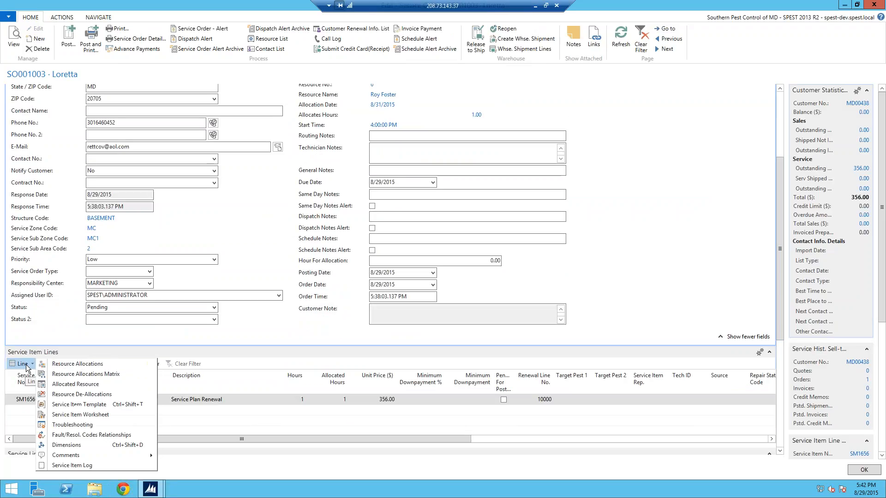
pyautogui.click(50, 398)
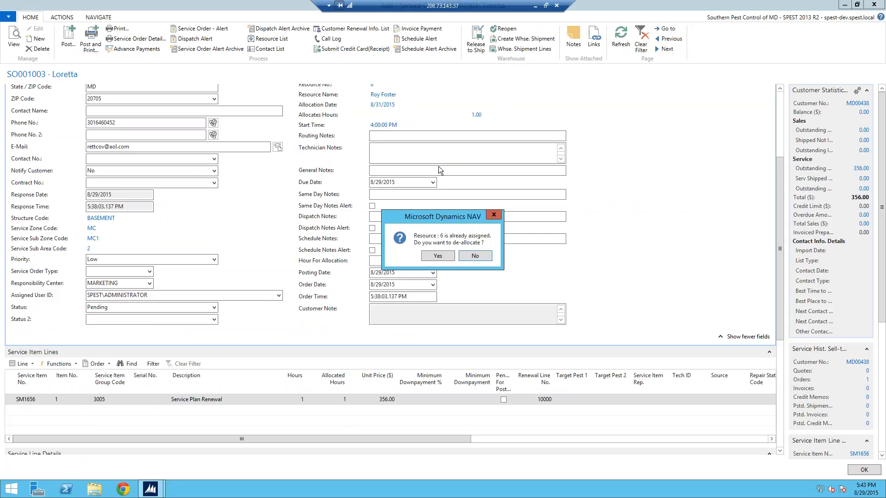
pyautogui.click(437, 256)
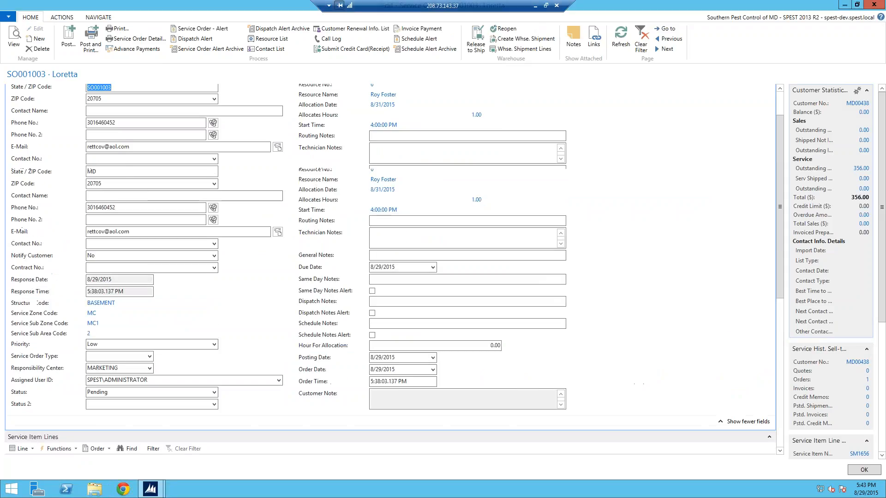
pyautogui.click(618, 42)
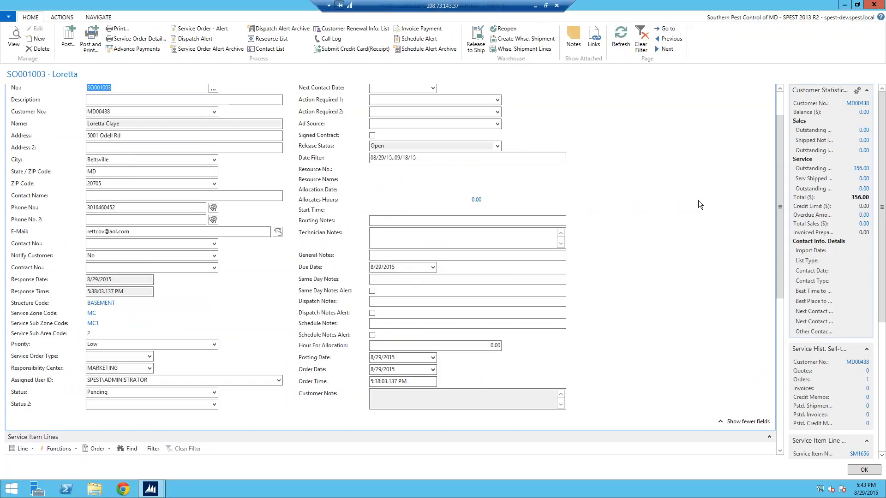
# Step: Review the available resource slots for the Service Plan Renewal line, close the allocations, and check the line's allocated hours
pyautogui.moveTo(782, 189); pyautogui.dragTo(781, 241)
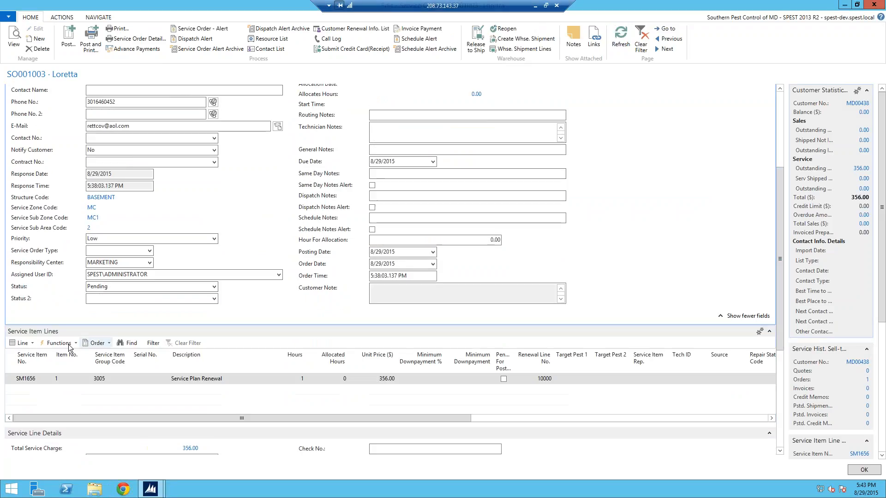
pyautogui.click(29, 344)
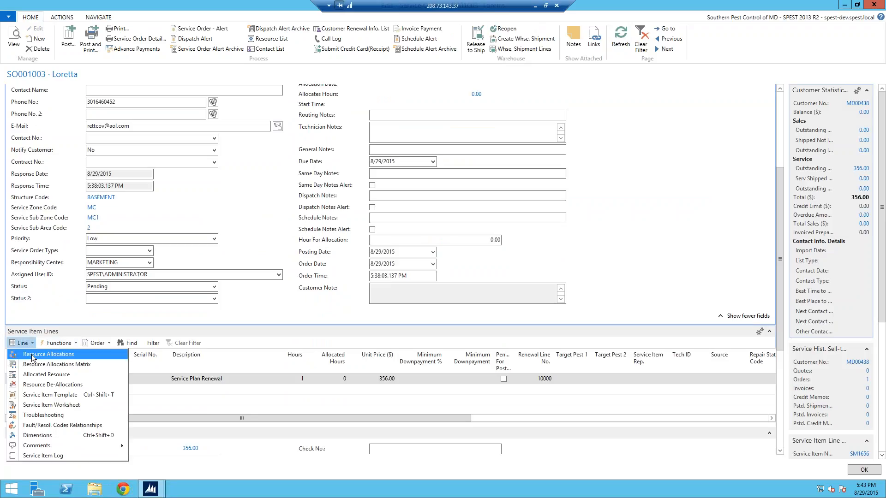
pyautogui.click(33, 355)
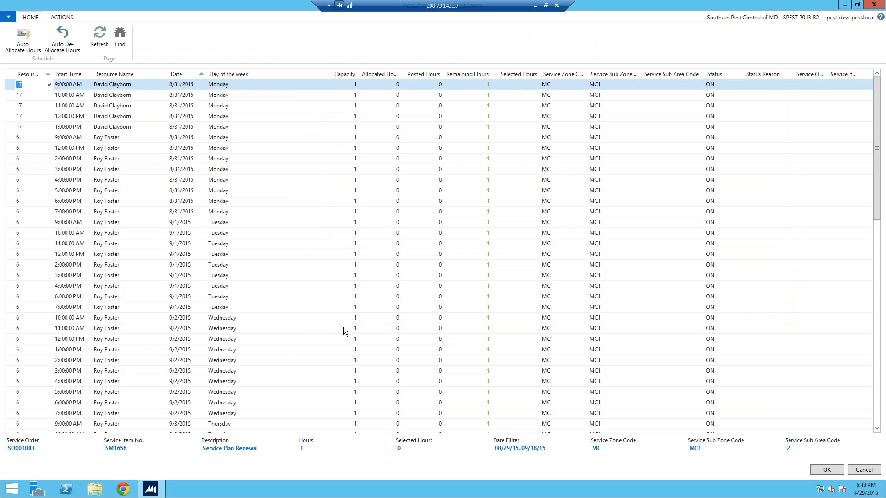
pyautogui.click(825, 468)
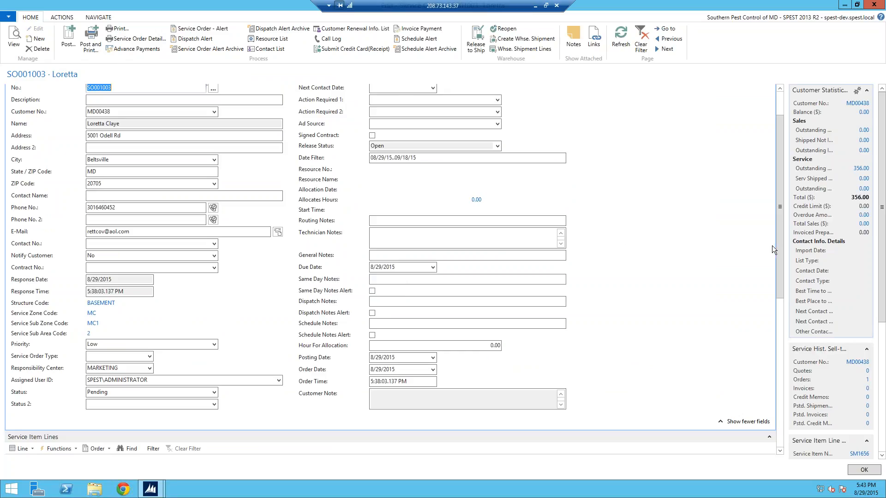
pyautogui.scroll(-3, 780, 301)
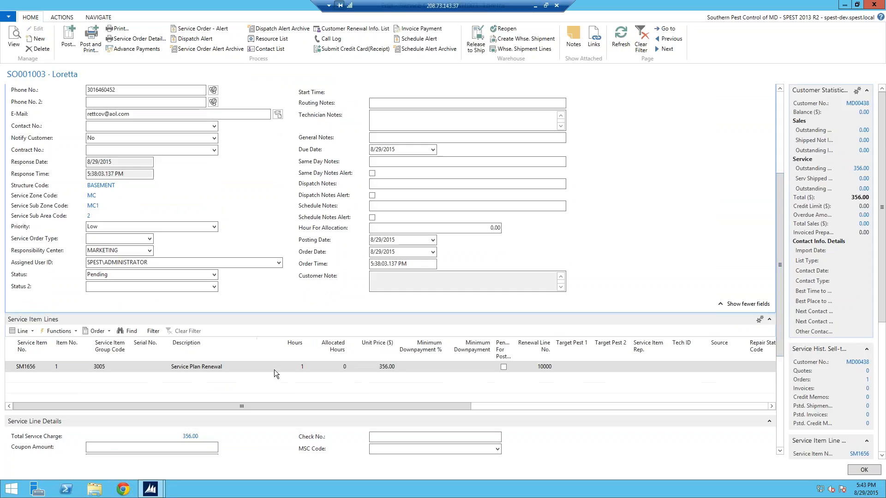